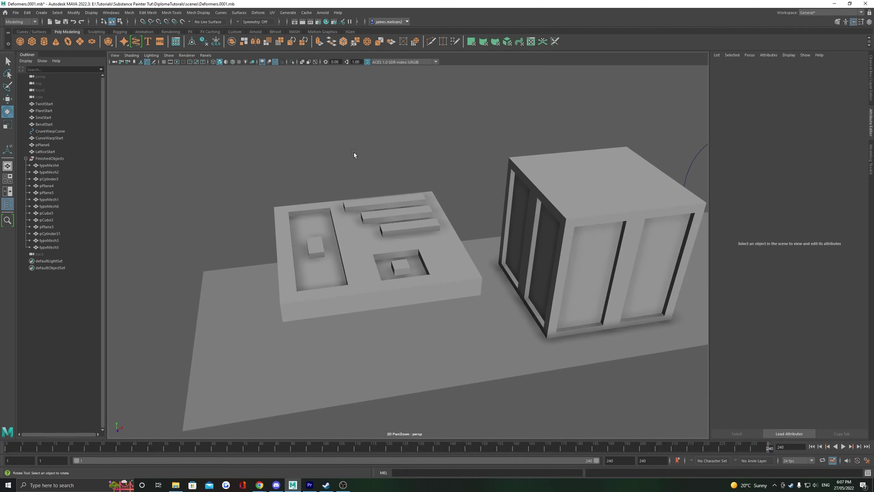
# - Add a nonlinear Bend deformer to the flat detailed panel beside the crate
pyautogui.keyDown('alt'); pyautogui.moveTo(341, 151); pyautogui.dragTo(411, 246); pyautogui.keyUp('alt')
pyautogui.click(426, 262)
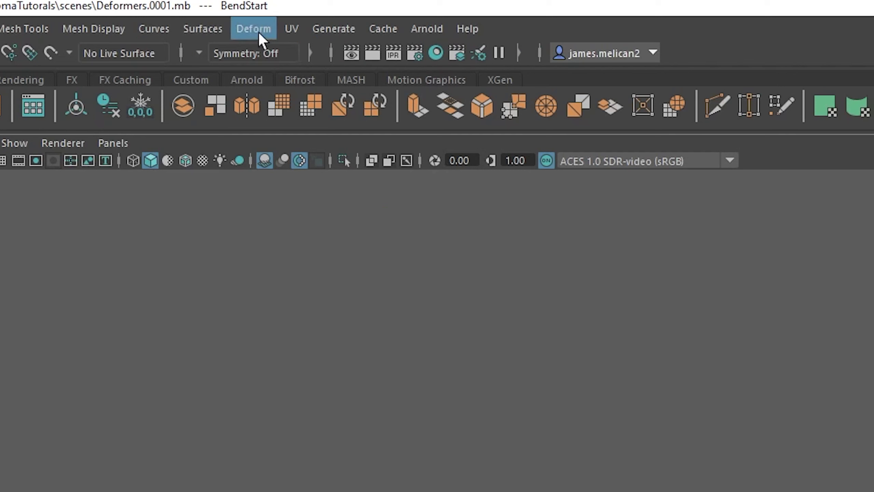
pyautogui.click(257, 30)
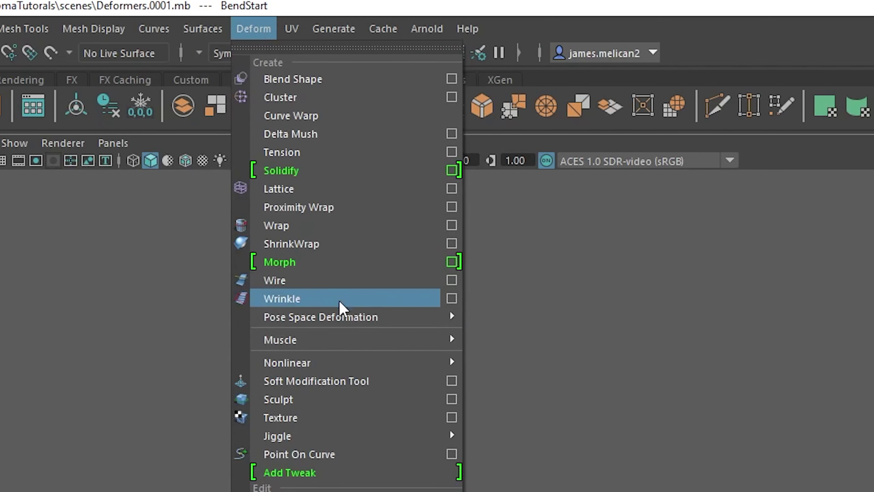
pyautogui.moveTo(298, 362)
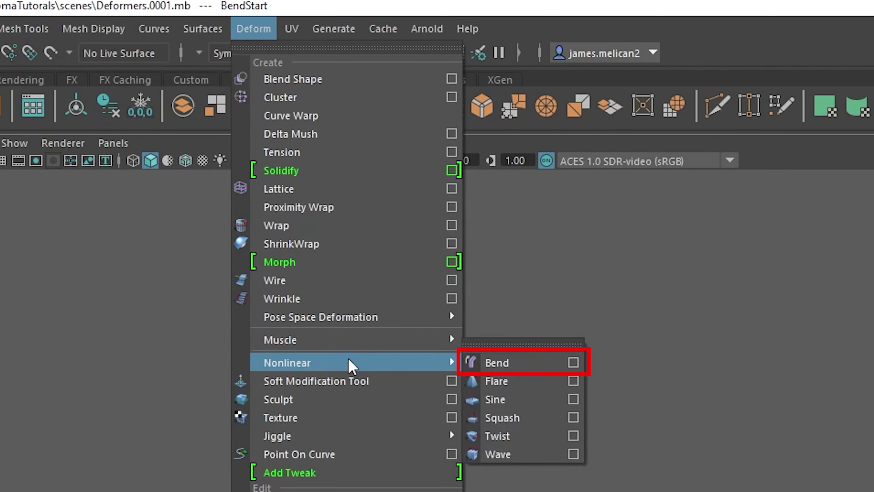
pyautogui.click(539, 361)
# - Try changing the bend's curvature while its handle is still upright, and undo the change
pyautogui.scroll(2, 392, 148)
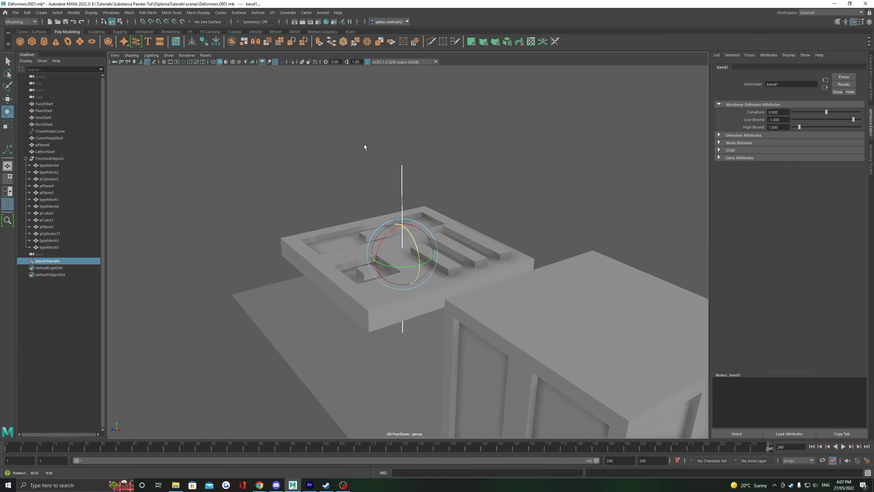
pyautogui.keyDown('alt'); pyautogui.moveTo(364, 145); pyautogui.dragTo(420, 145); pyautogui.keyUp('alt')
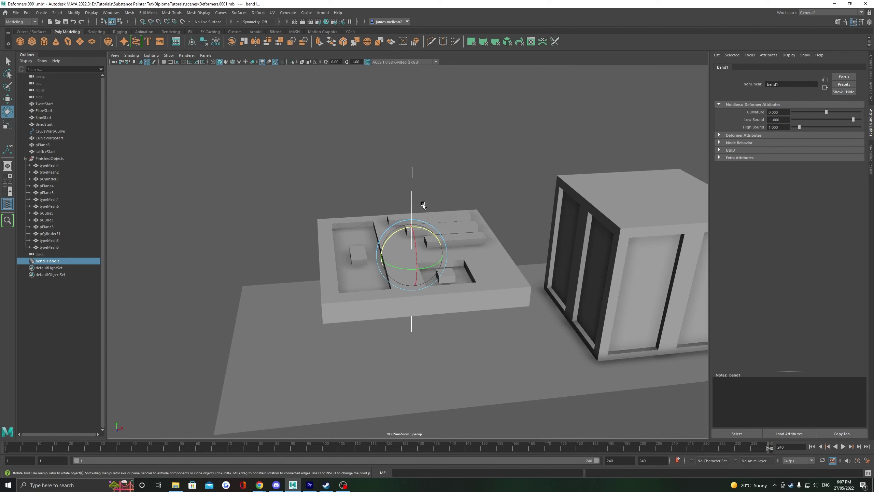
pyautogui.press('t')
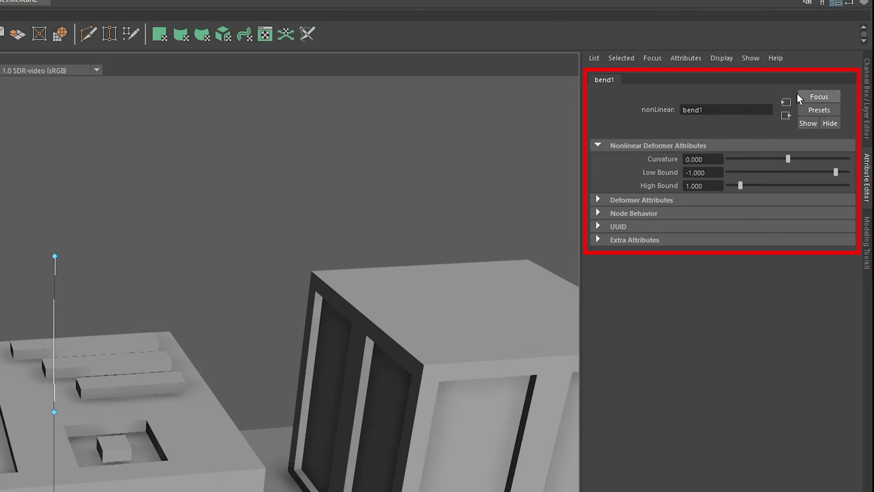
pyautogui.moveTo(788, 159); pyautogui.dragTo(777, 128)
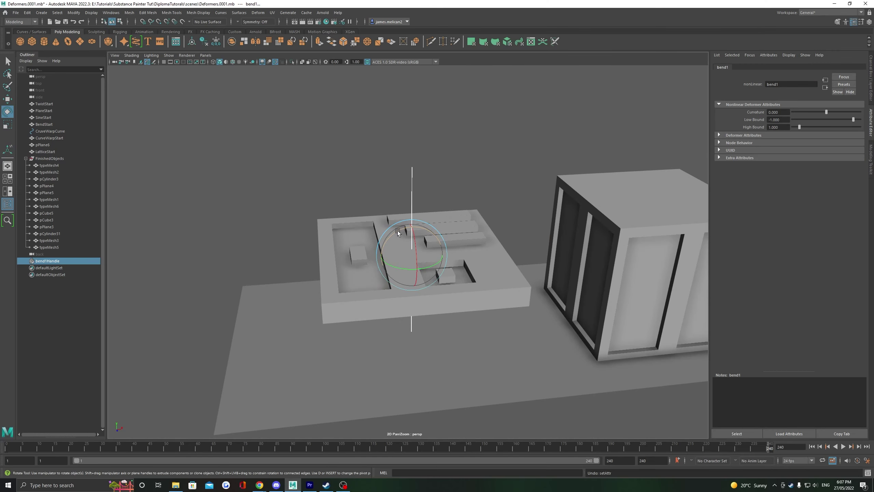
# - Rotate the bend handle in snapped increments until it lies along the panel, and bend it to a curvature of about 62.9
pyautogui.moveTo(29, 368); pyautogui.dragTo(0, 394)
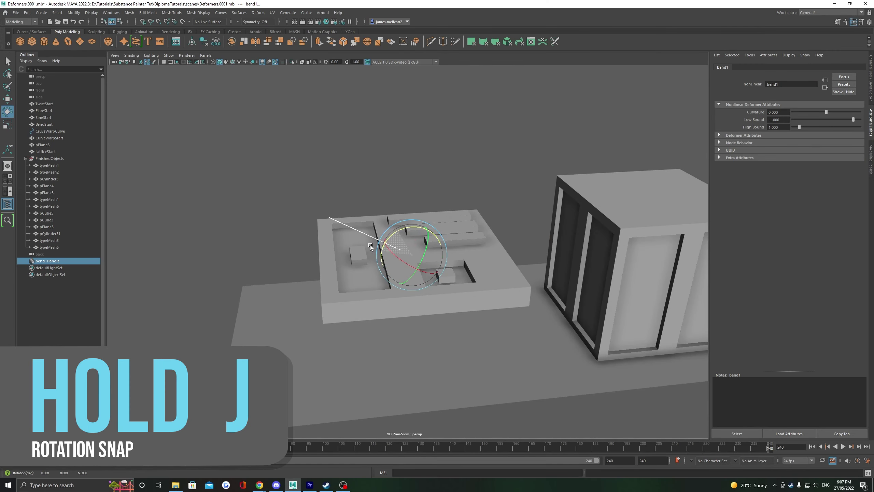
pyautogui.press('t')
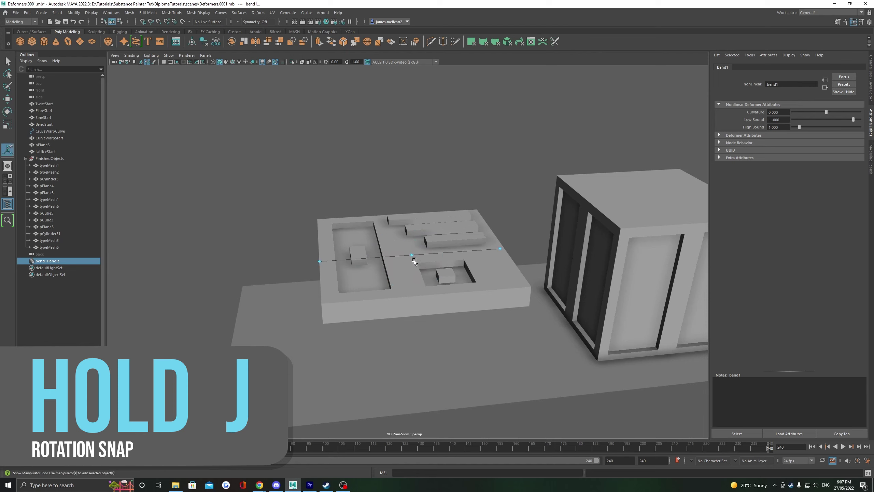
pyautogui.moveTo(411, 255); pyautogui.dragTo(413, 234)
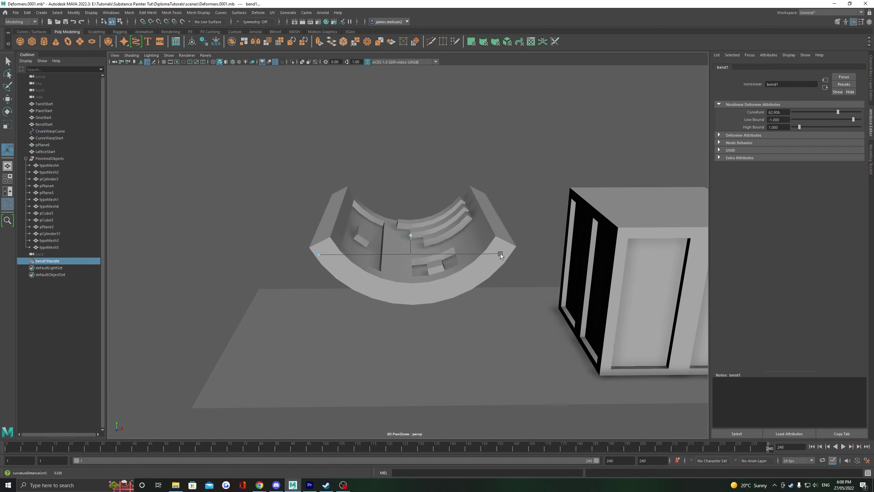
# - Set the bend's low bound to 0 and adjust its centre and curvature so the panel arches downward
pyautogui.moveTo(500, 254); pyautogui.dragTo(526, 242)
pyautogui.press('w')
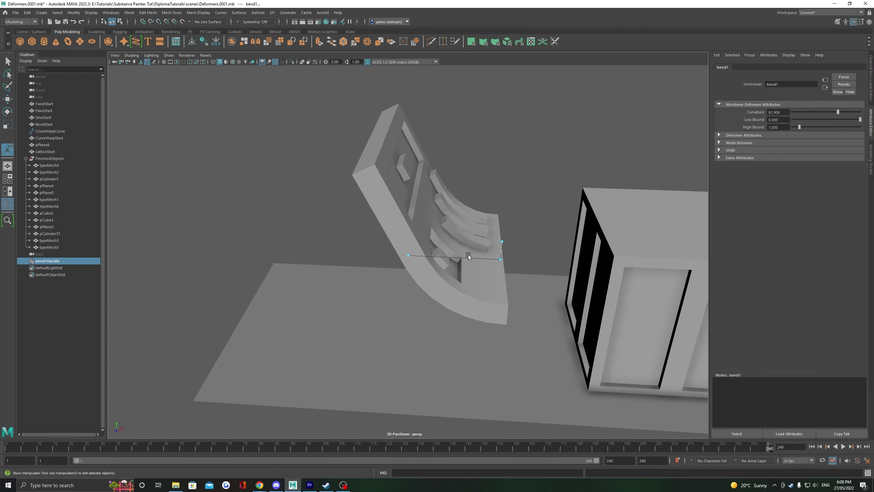
pyautogui.moveTo(468, 254); pyautogui.dragTo(294, 248)
pyautogui.moveTo(502, 242); pyautogui.dragTo(475, 283)
pyautogui.press('w')
# - Select the bent panel, undo a trial move of it, and delete its construction history
pyautogui.click(445, 283)
pyautogui.moveTo(411, 267); pyautogui.dragTo(461, 154)
pyautogui.hotkey('ctrl', 'z')
pyautogui.scroll(-3, 375, 192)
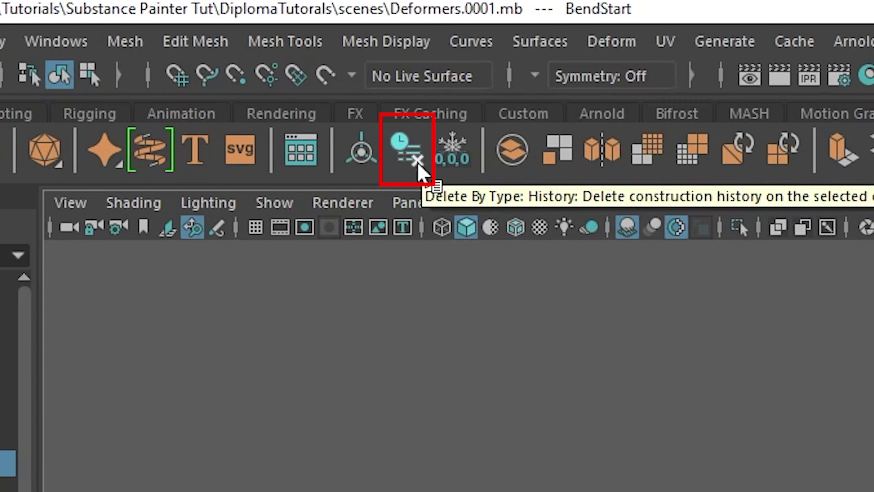
pyautogui.click(418, 164)
# - Test moving the bent panel freely without its deformer, and undo the move
pyautogui.moveTo(411, 266); pyautogui.dragTo(294, 241)
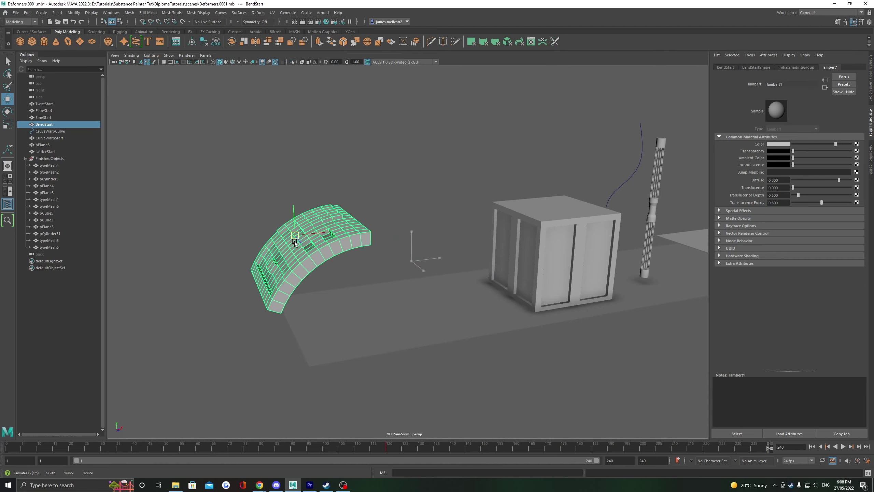
pyautogui.hotkey('ctrl', 'z')
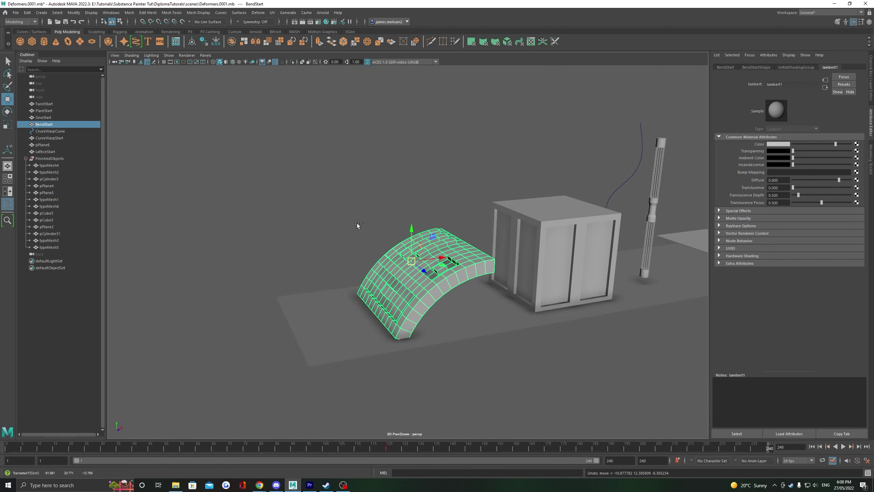
pyautogui.press('e')
pyautogui.keyDown('alt'); pyautogui.moveTo(356, 225); pyautogui.dragTo(464, 254); pyautogui.keyUp('alt')
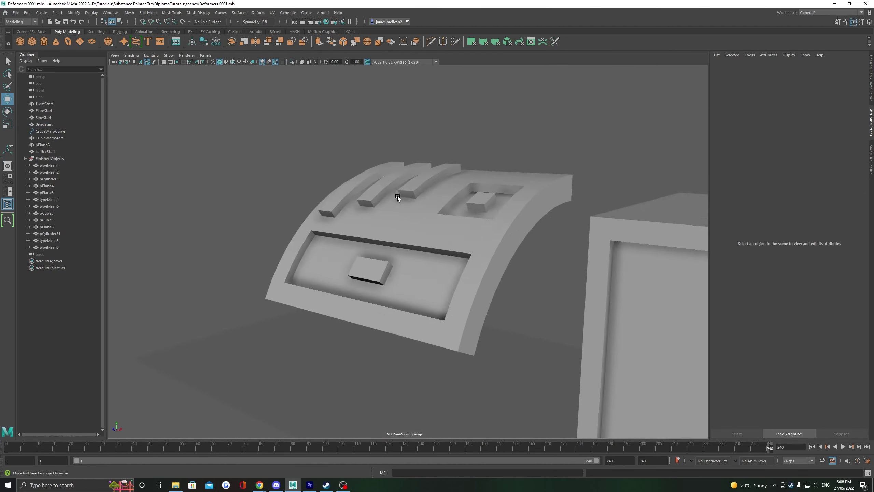
# - Add a nonlinear Flare deformer to the crate
pyautogui.click(439, 240)
pyautogui.moveTo(483, 214)
pyautogui.keyDown('alt'); pyautogui.mouseDown()
pyautogui.moveTo(512, 217)
pyautogui.moveTo(472, 219)
pyautogui.mouseUp(); pyautogui.keyUp('alt')
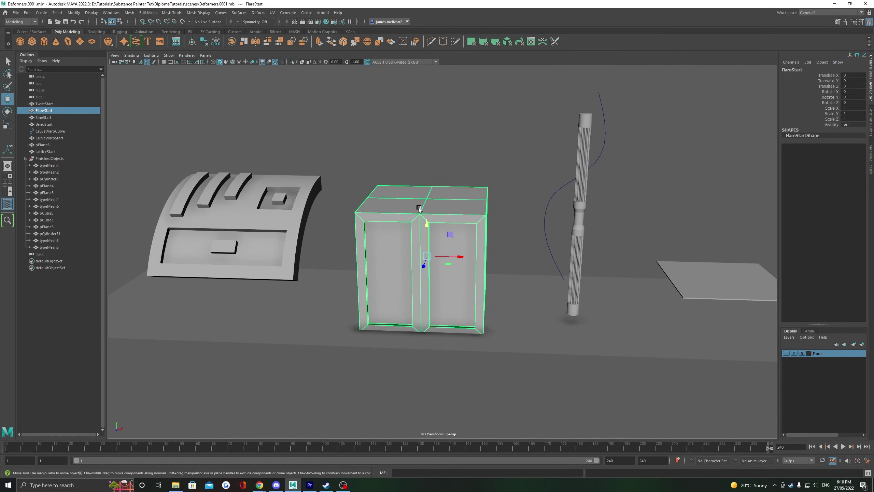
pyautogui.keyDown('alt'); pyautogui.moveTo(420, 210); pyautogui.dragTo(406, 203); pyautogui.keyUp('alt')
pyautogui.click(261, 13)
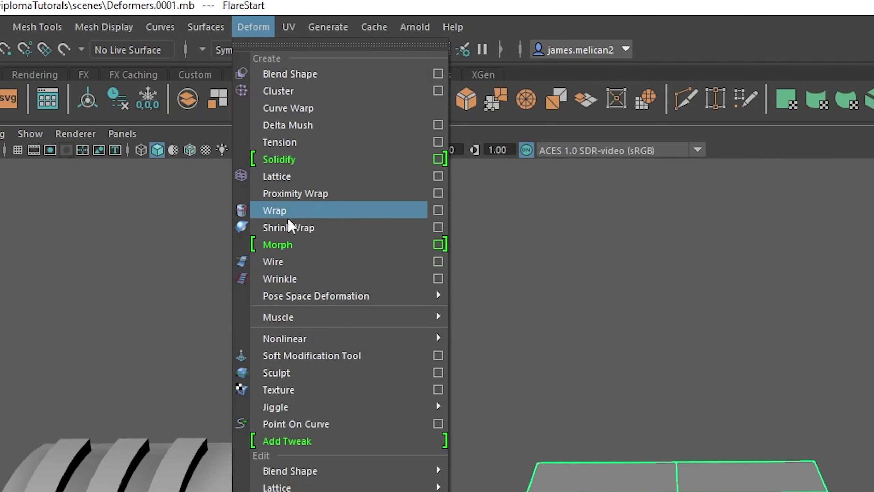
pyautogui.moveTo(305, 337)
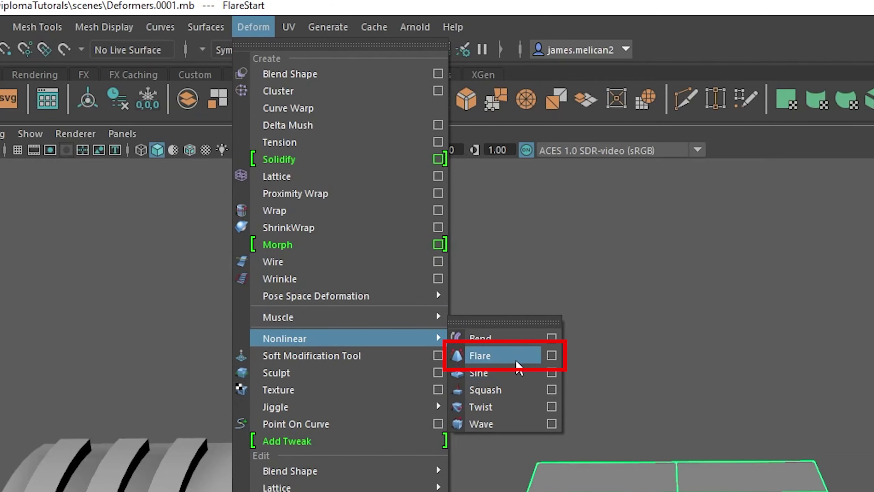
pyautogui.click(502, 356)
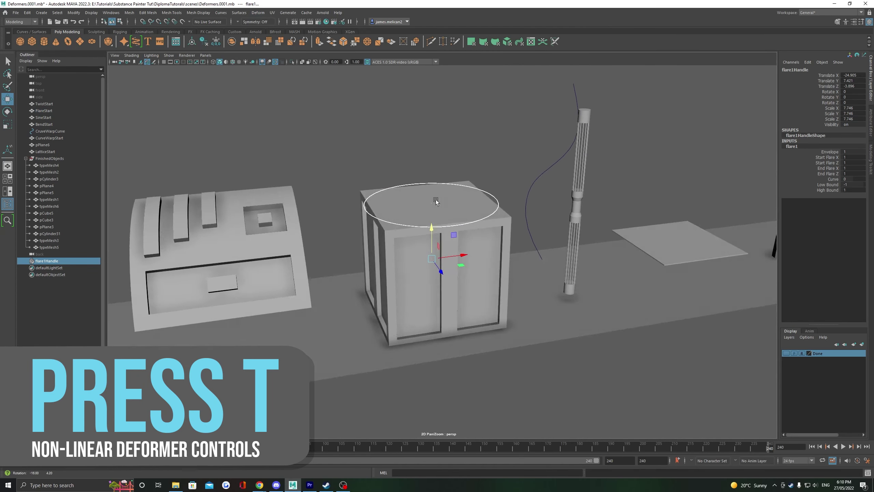
# - Narrow the crate's top with the flare manipulators to an End Flare X of about 0.5 and a High Bound of about 0.95
pyautogui.press('t')
pyautogui.moveTo(493, 200); pyautogui.dragTo(502, 174)
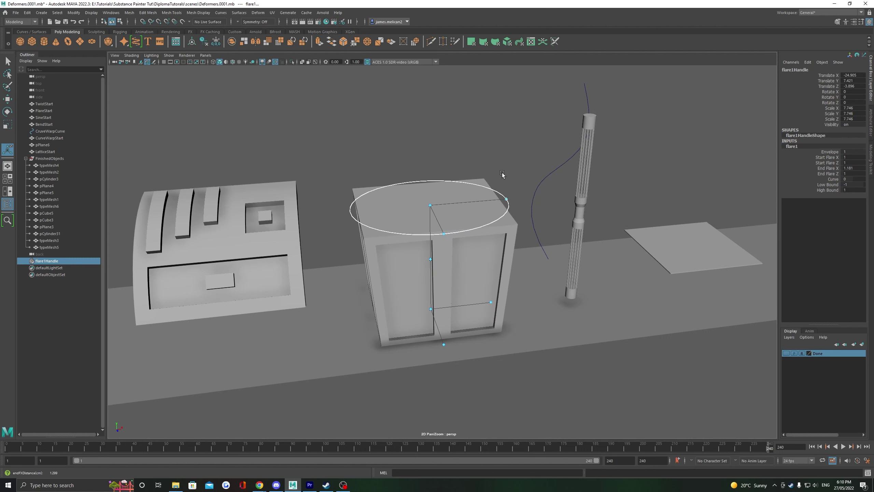
pyautogui.moveTo(430, 203); pyautogui.dragTo(427, 166)
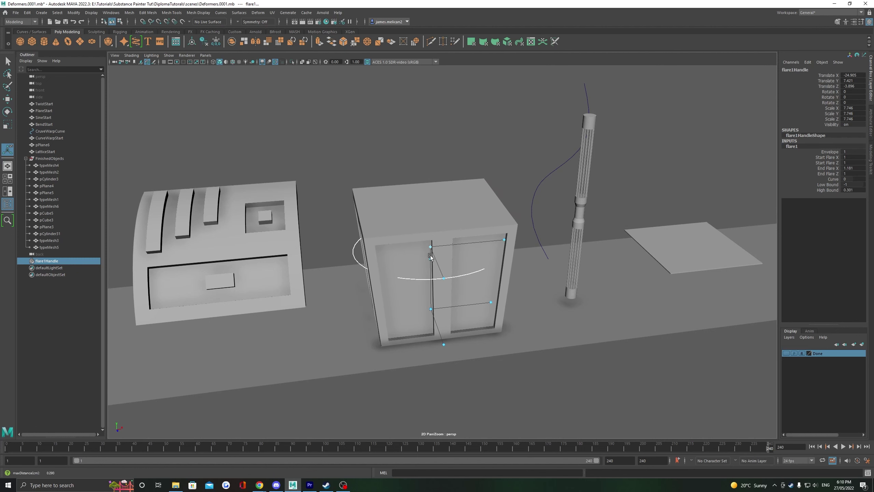
pyautogui.moveTo(439, 199); pyautogui.dragTo(435, 237)
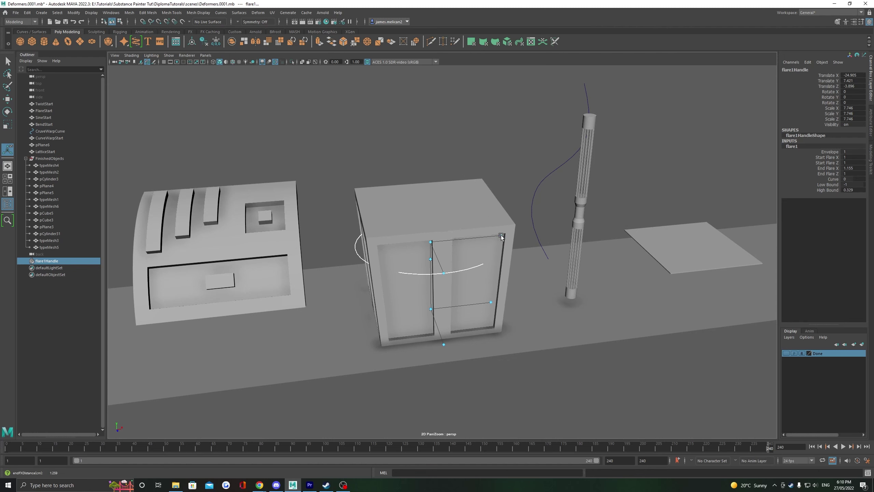
pyautogui.moveTo(501, 237); pyautogui.dragTo(451, 233)
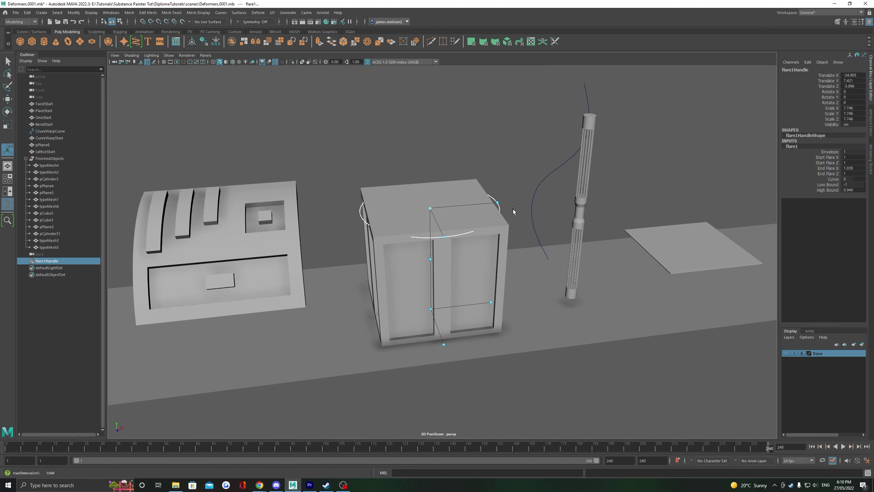
pyautogui.moveTo(498, 202); pyautogui.dragTo(454, 204)
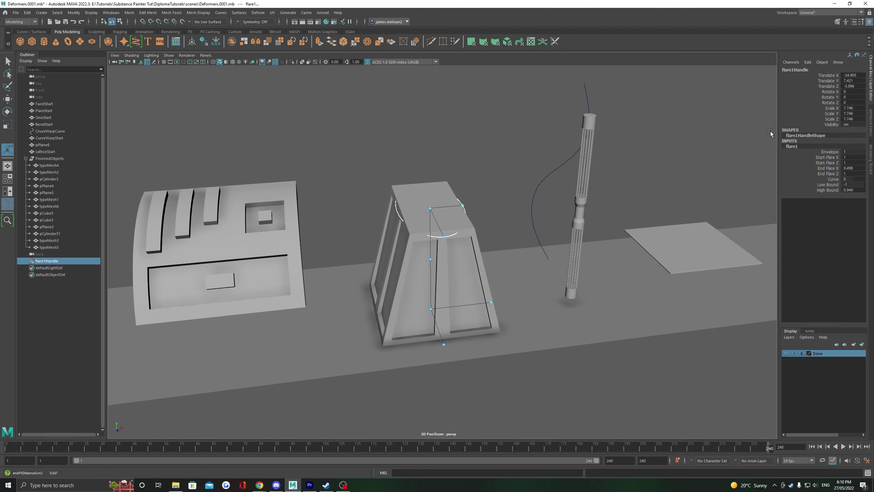
# - Set the flare deformer's End Flare X and End Flare Z both to 0.5
pyautogui.click(852, 22)
pyautogui.keyDown('alt'); pyautogui.moveTo(422, 212); pyautogui.dragTo(431, 212); pyautogui.keyUp('alt')
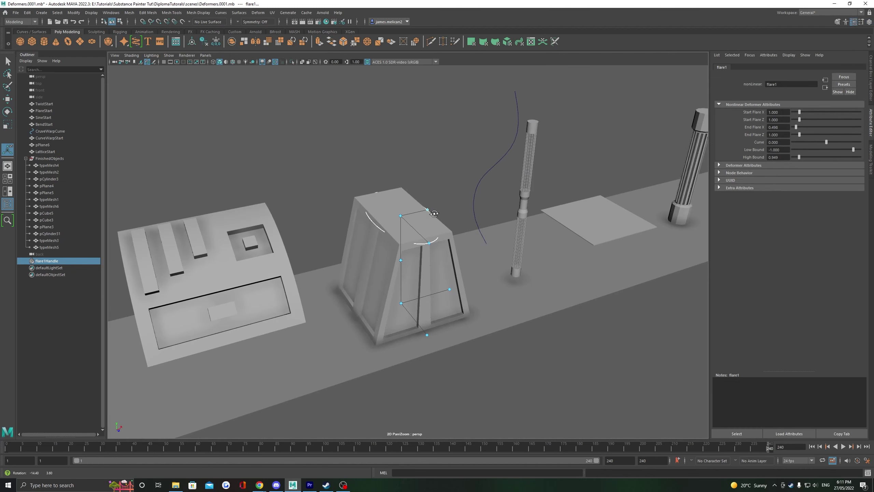
pyautogui.keyDown('alt'); pyautogui.moveTo(434, 212); pyautogui.dragTo(434, 243, button='right'); pyautogui.keyUp('alt')
pyautogui.moveTo(448, 233); pyautogui.dragTo(401, 199)
pyautogui.doubleClick(769, 128)
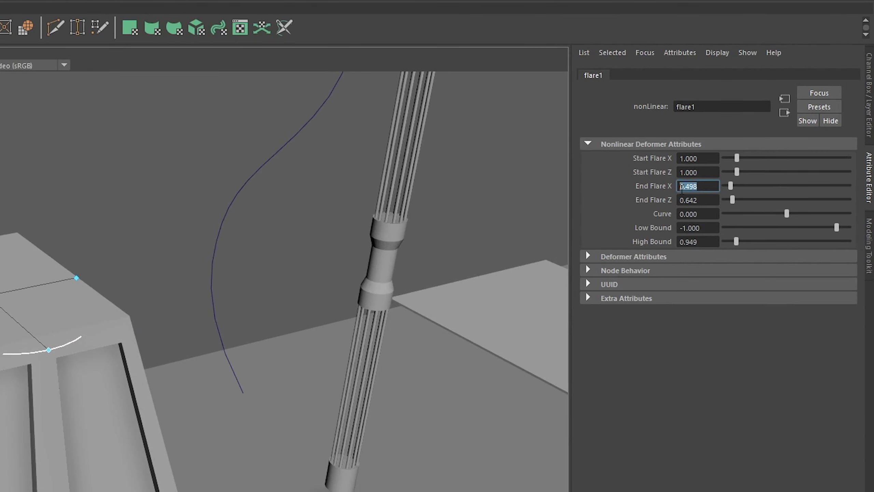
pyautogui.write('0.5')
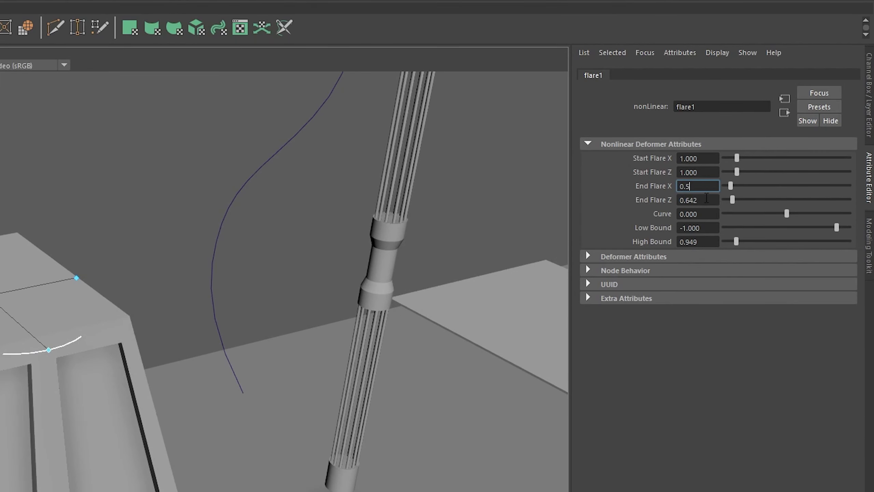
pyautogui.press('Tab')
pyautogui.write('0.5')
pyautogui.press('Return')
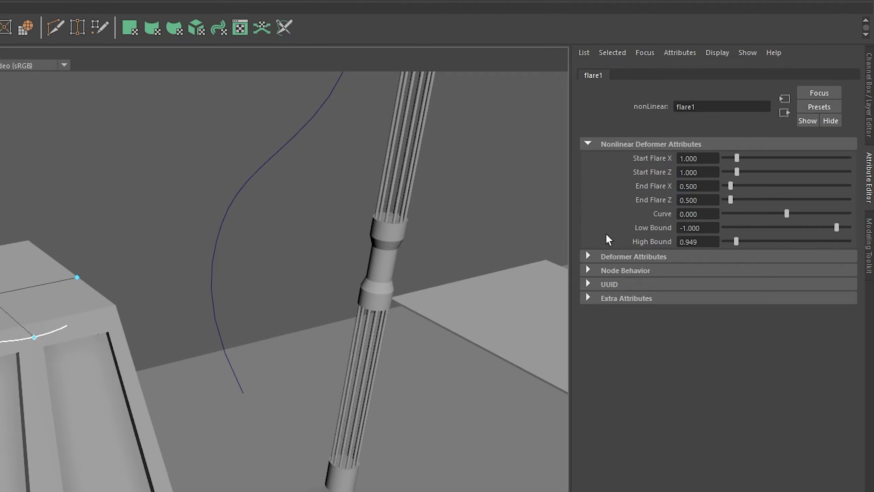
# - Widen the crate's base along X with the flare's lower manipulator handle
pyautogui.moveTo(1, 370)
pyautogui.keyDown('alt'); pyautogui.mouseDown()
pyautogui.moveTo(72, 382)
pyautogui.moveTo(0, 351)
pyautogui.moveTo(0, 367)
pyautogui.mouseUp(); pyautogui.keyUp('alt')
pyautogui.keyDown('alt'); pyautogui.moveTo(373, 224); pyautogui.dragTo(384, 168, button='middle'); pyautogui.keyUp('alt')
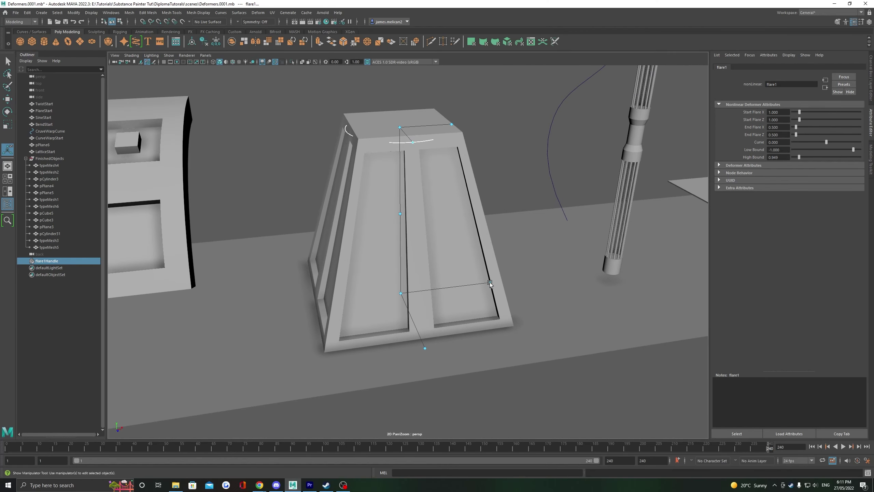
pyautogui.moveTo(489, 282); pyautogui.dragTo(547, 260)
pyautogui.keyDown('alt'); pyautogui.moveTo(547, 260); pyautogui.dragTo(495, 289); pyautogui.keyUp('alt')
pyautogui.click(564, 155)
pyautogui.keyDown('alt'); pyautogui.moveTo(564, 155); pyautogui.dragTo(444, 182); pyautogui.keyUp('alt')
pyautogui.scroll(-4, 440, 193)
# - Select the flared crate, undo the trial move, and delete its construction history
pyautogui.click(428, 220)
pyautogui.keyDown('alt'); pyautogui.moveTo(428, 221); pyautogui.dragTo(428, 212); pyautogui.keyUp('alt')
pyautogui.press('w')
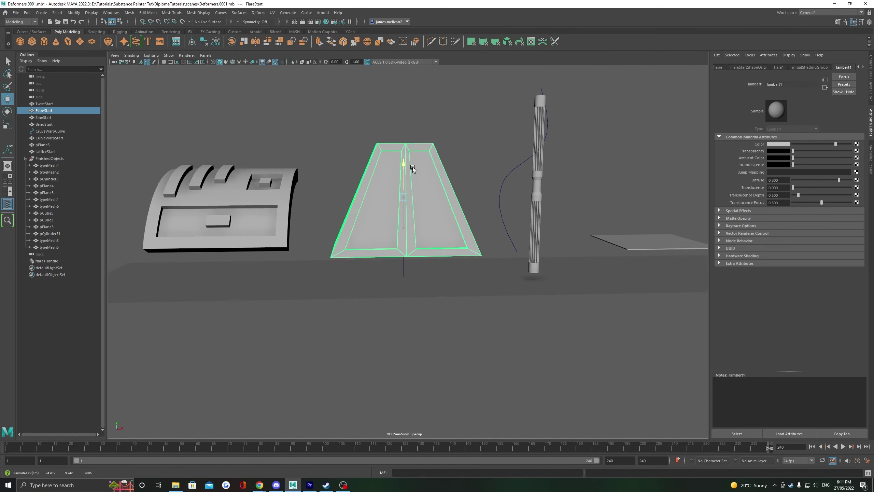
pyautogui.hotkey('ctrl', 'z')
pyautogui.click(205, 42)
pyautogui.keyDown('alt'); pyautogui.moveTo(341, 145); pyautogui.dragTo(470, 120); pyautogui.keyUp('alt')
pyautogui.hotkey('ctrl', 'z')
# - Select the tall ribbed column and examine its edge divisions up close alongside the S-shaped curve
pyautogui.scroll(3, 469, 120)
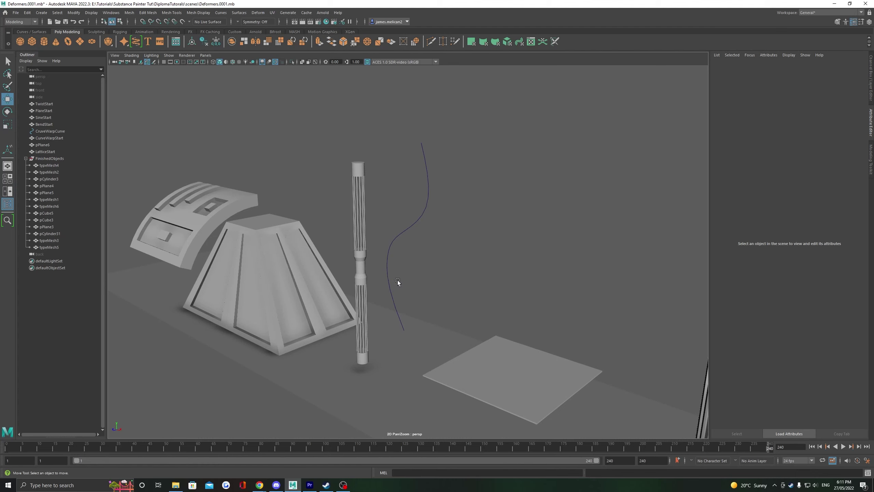
pyautogui.moveTo(398, 281)
pyautogui.keyDown('alt'); pyautogui.mouseDown()
pyautogui.moveTo(436, 280)
pyautogui.moveTo(393, 285)
pyautogui.mouseUp(); pyautogui.keyUp('alt')
pyautogui.scroll(3, 374, 269)
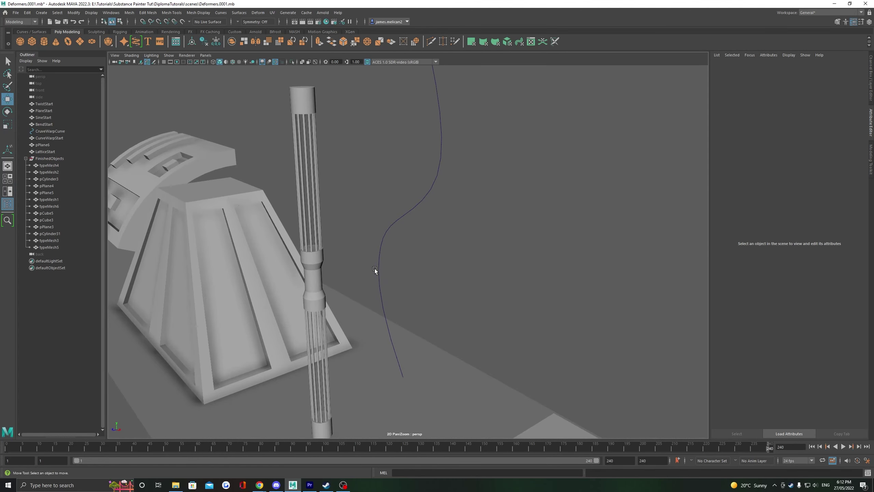
pyautogui.click(319, 254)
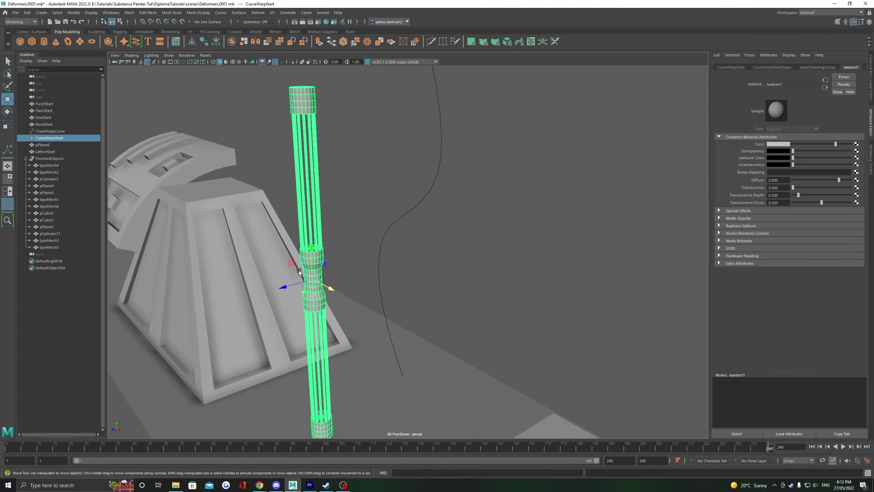
pyautogui.click(389, 223)
pyautogui.click(391, 224)
pyautogui.keyDown('alt'); pyautogui.moveTo(403, 264); pyautogui.dragTo(413, 279, button='middle'); pyautogui.keyUp('alt')
pyautogui.keyDown('alt'); pyautogui.moveTo(412, 279); pyautogui.dragTo(366, 238); pyautogui.keyUp('alt')
pyautogui.click(366, 238)
pyautogui.keyDown('alt'); pyautogui.moveTo(366, 238); pyautogui.dragTo(364, 256, button='right'); pyautogui.keyUp('alt')
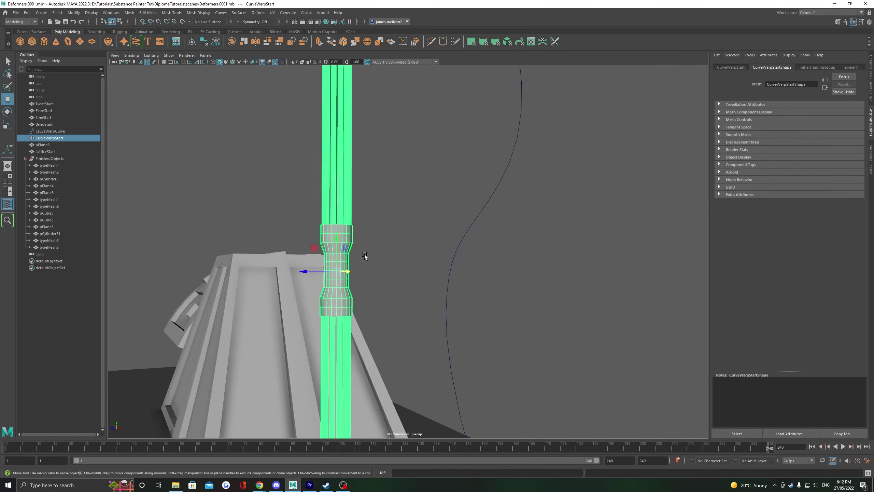
pyautogui.keyDown('alt'); pyautogui.moveTo(365, 256); pyautogui.dragTo(456, 324, button='middle'); pyautogui.keyUp('alt')
pyautogui.keyDown('alt'); pyautogui.moveTo(341, 258); pyautogui.dragTo(487, 298, button='right'); pyautogui.keyUp('alt')
pyautogui.keyDown('alt'); pyautogui.moveTo(487, 298); pyautogui.dragTo(294, 273, button='middle'); pyautogui.keyUp('alt')
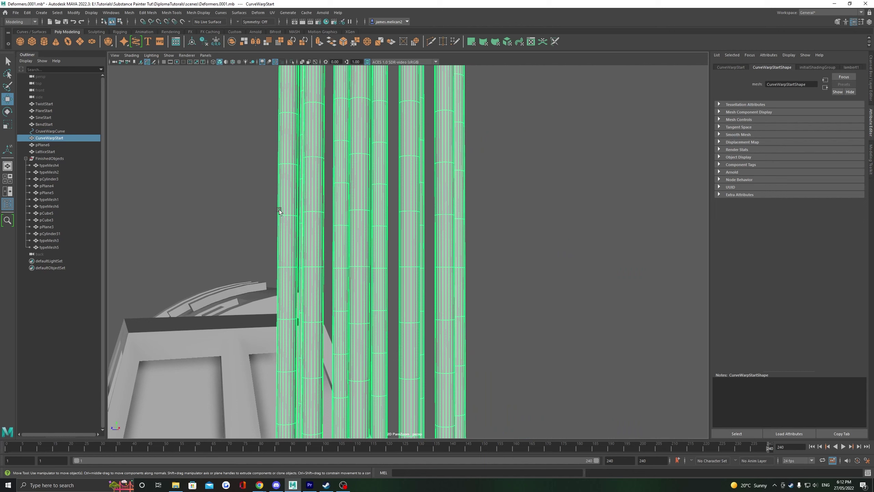
# - Try generating a sweep mesh along the S-shaped curve, and delete the resulting tube
pyautogui.scroll(-10, 518, 110)
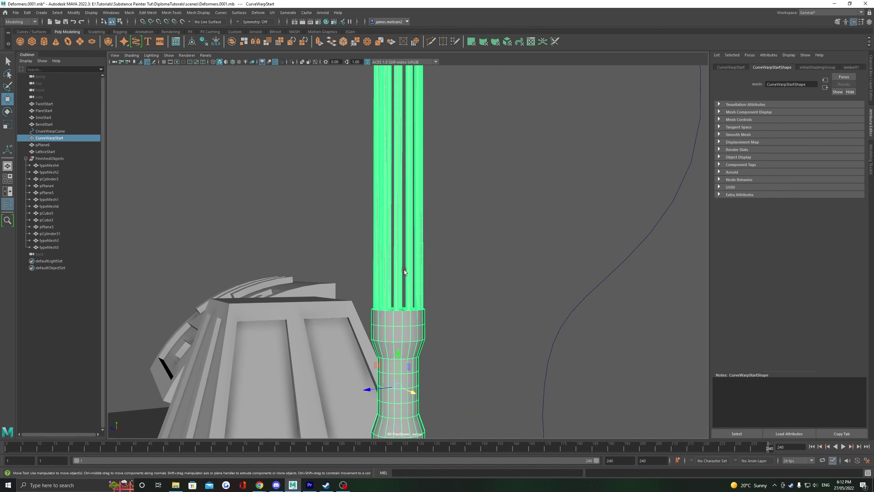
pyautogui.keyDown('alt'); pyautogui.moveTo(549, 293); pyautogui.dragTo(571, 300); pyautogui.keyUp('alt')
pyautogui.keyDown('alt'); pyautogui.moveTo(571, 300); pyautogui.dragTo(419, 236, button='middle'); pyautogui.keyUp('alt')
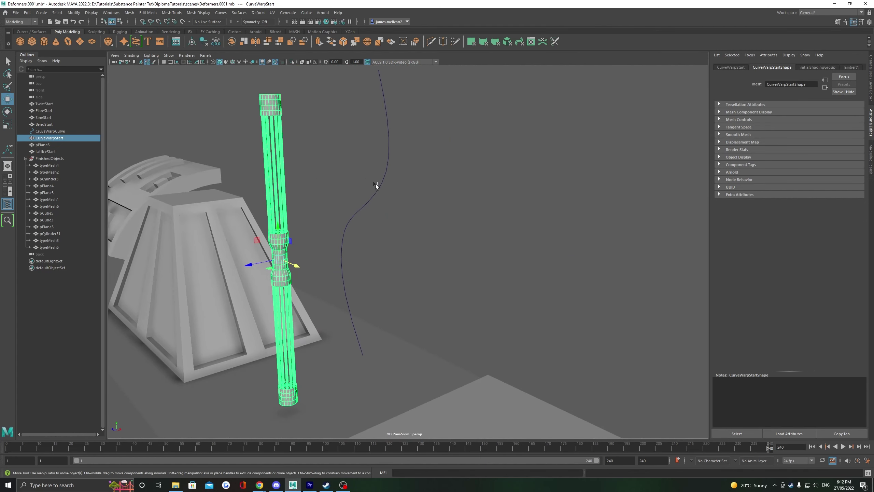
pyautogui.click(375, 185)
pyautogui.keyDown('alt'); pyautogui.moveTo(324, 162); pyautogui.dragTo(374, 190, button='middle'); pyautogui.keyUp('alt')
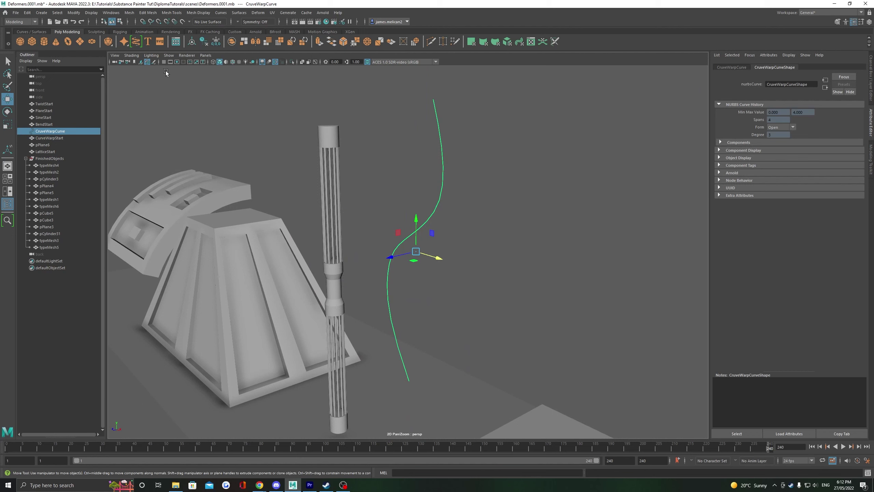
pyautogui.click(136, 42)
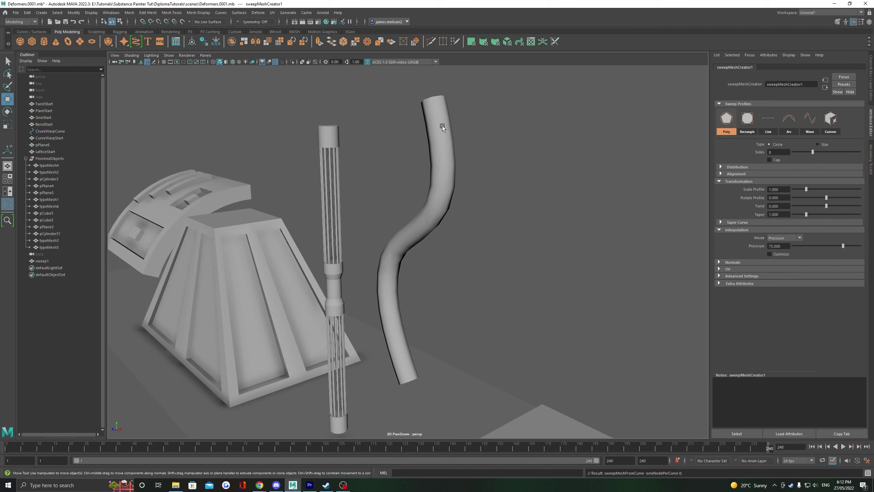
pyautogui.click(445, 168)
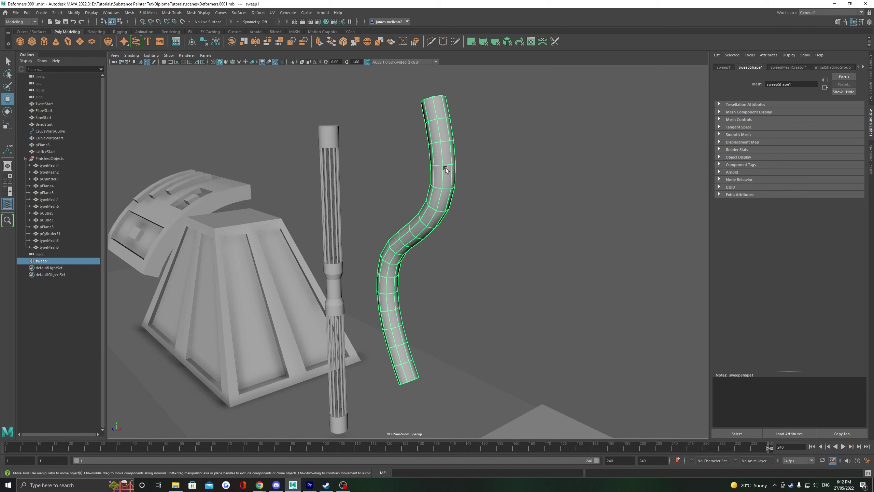
pyautogui.press('Delete')
# - Select the tall ribbed column together with the S-shaped curve and apply a Curve Warp deformer
pyautogui.click(329, 272)
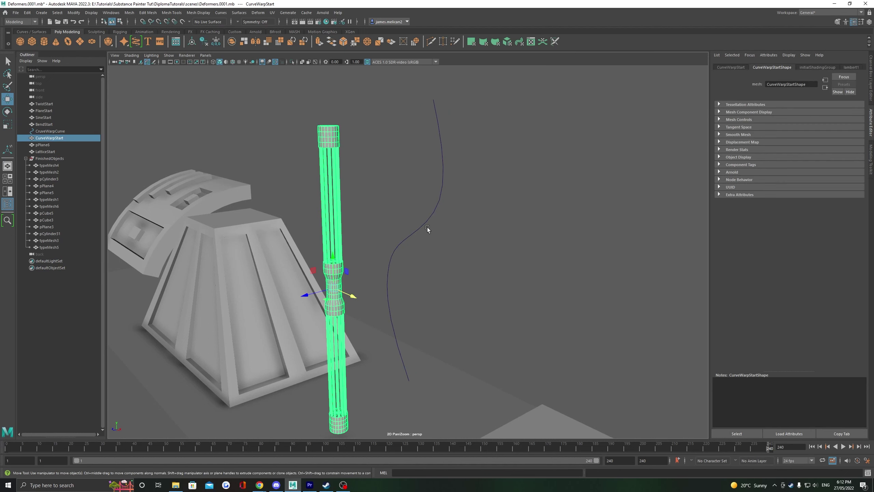
pyautogui.keyDown('shift'); pyautogui.click(407, 240); pyautogui.keyUp('shift')
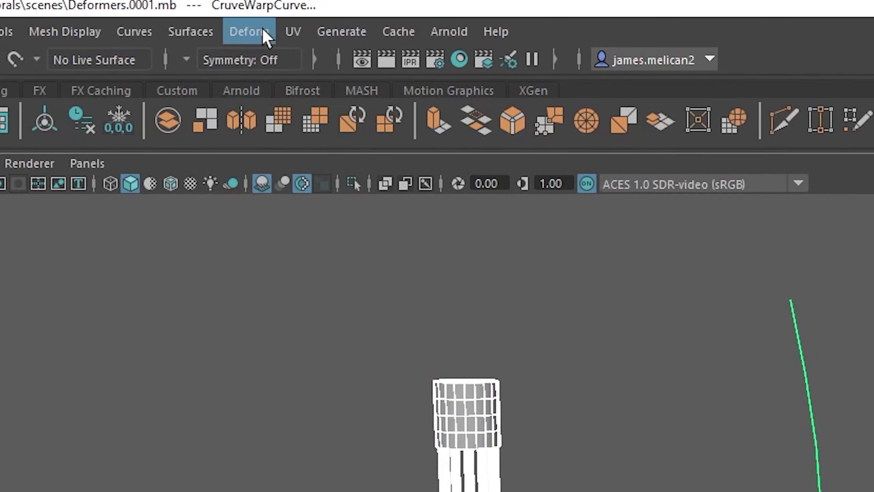
pyautogui.click(258, 12)
pyautogui.click(322, 133)
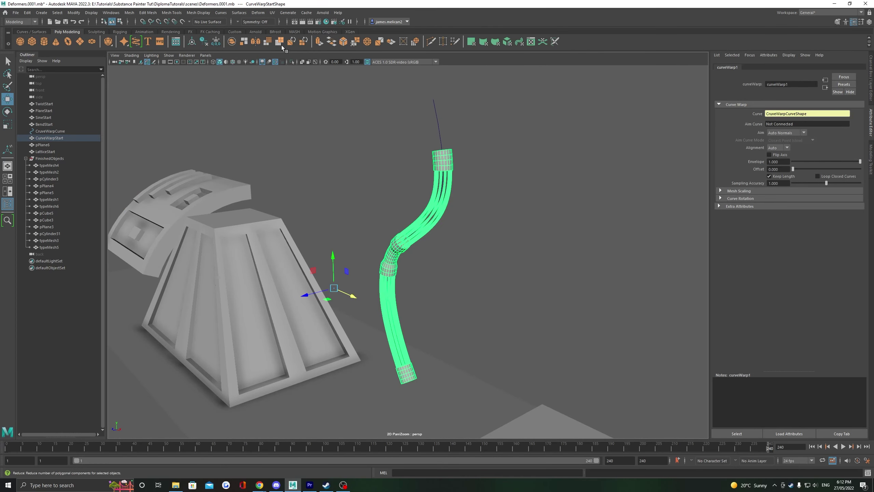
# - Test the curve warp's Offset and raise its Length Scale to extend the column toward the curve's upper end
pyautogui.keyDown('alt'); pyautogui.moveTo(406, 219); pyautogui.dragTo(570, 184); pyautogui.keyUp('alt')
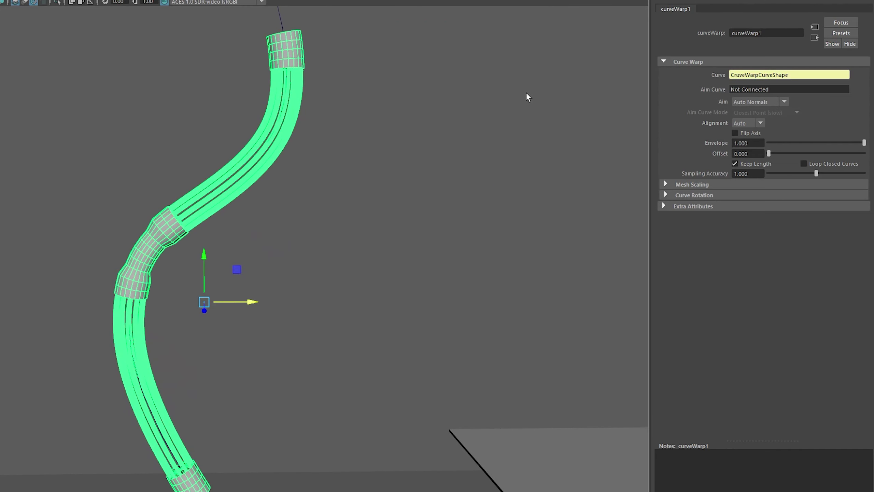
pyautogui.keyDown('alt'); pyautogui.moveTo(574, 149); pyautogui.dragTo(563, 195, button='middle'); pyautogui.keyUp('alt')
pyautogui.scroll(-2, 564, 195)
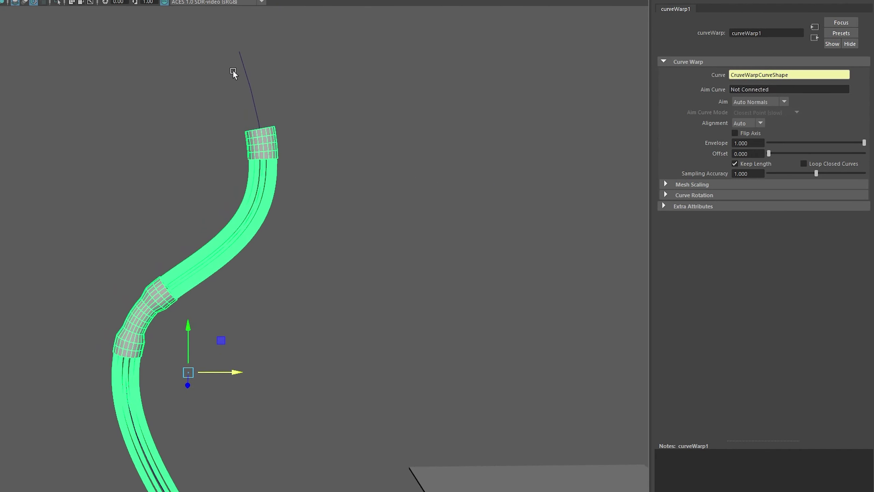
pyautogui.keyDown('alt'); pyautogui.moveTo(473, 195); pyautogui.dragTo(465, 175, button='middle'); pyautogui.keyUp('alt')
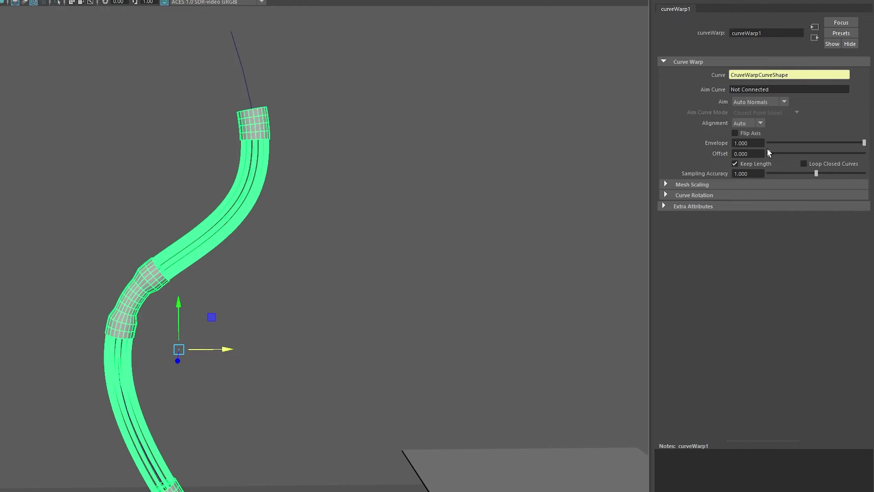
pyautogui.moveTo(770, 154); pyautogui.dragTo(760, 129)
pyautogui.click(696, 184)
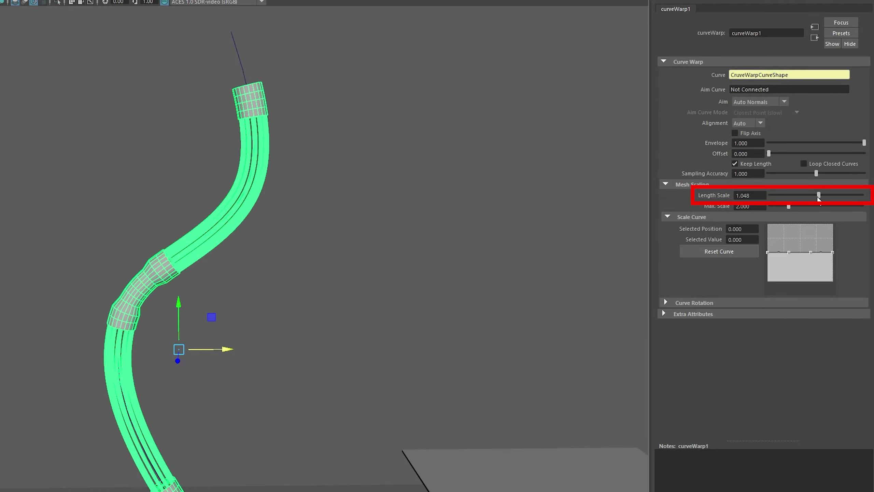
# - Move the warped column relative to its curve, and undo a trial rotation of it
pyautogui.keyDown('alt'); pyautogui.moveTo(457, 186); pyautogui.dragTo(391, 187); pyautogui.keyUp('alt')
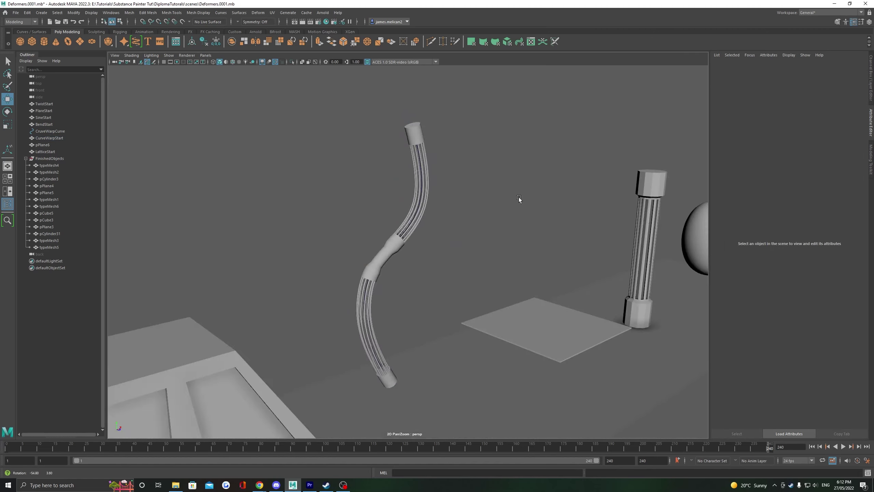
pyautogui.keyDown('alt'); pyautogui.moveTo(519, 197); pyautogui.dragTo(518, 223); pyautogui.keyUp('alt')
pyautogui.click(395, 261)
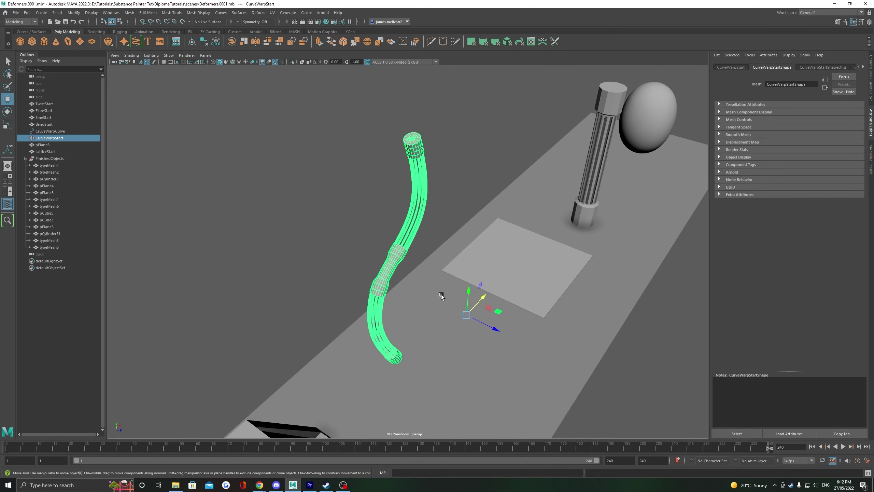
pyautogui.moveTo(492, 326); pyautogui.dragTo(570, 259)
pyautogui.moveTo(460, 303); pyautogui.dragTo(457, 154)
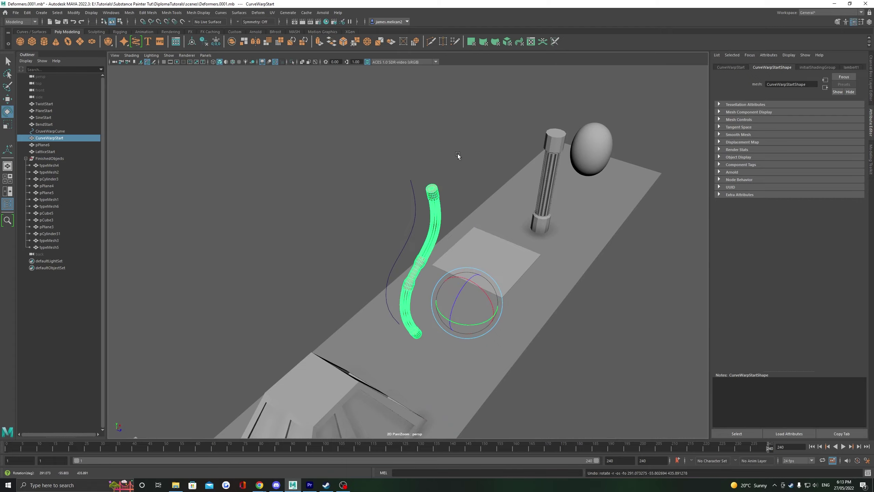
pyautogui.press('w')
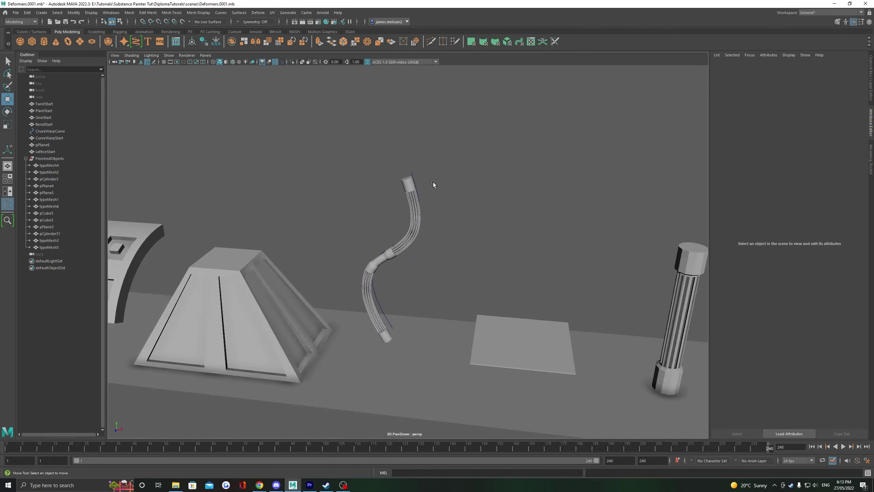
# - Select the flat rectangular sheet and apply a Sine nonlinear deformer to it
pyautogui.keyDown('alt'); pyautogui.moveTo(433, 181); pyautogui.dragTo(429, 266); pyautogui.keyUp('alt')
pyautogui.keyDown('alt'); pyautogui.moveTo(429, 267); pyautogui.dragTo(426, 299, button='right'); pyautogui.keyUp('alt')
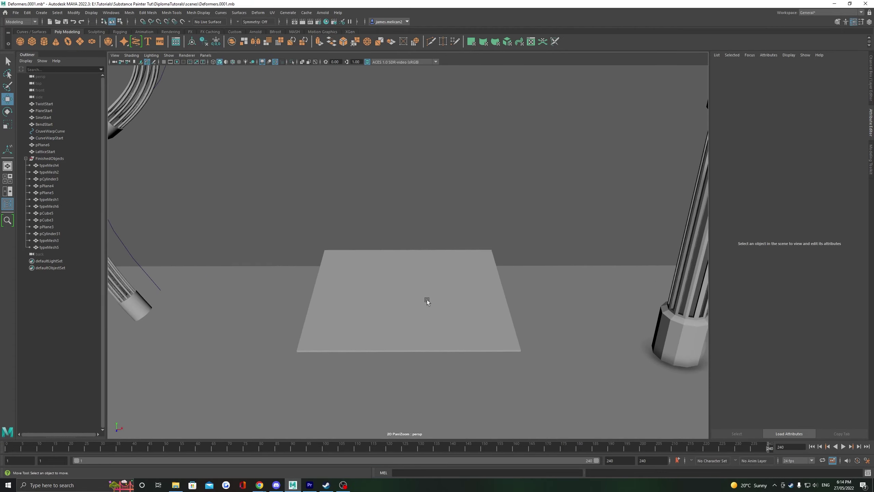
pyautogui.moveTo(427, 299)
pyautogui.keyDown('alt'); pyautogui.mouseDown()
pyautogui.moveTo(403, 290)
pyautogui.moveTo(422, 296)
pyautogui.mouseUp(); pyautogui.keyUp('alt')
pyautogui.click(422, 297)
pyautogui.keyDown('alt'); pyautogui.moveTo(421, 296); pyautogui.dragTo(436, 259, button='middle'); pyautogui.keyUp('alt')
pyautogui.scroll(3, 435, 258)
pyautogui.keyDown('alt'); pyautogui.moveTo(435, 258); pyautogui.dragTo(415, 262); pyautogui.keyUp('alt')
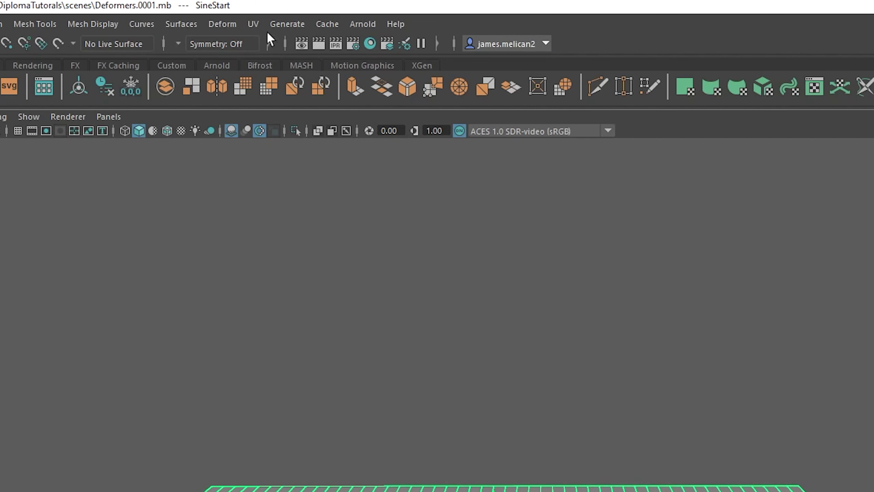
pyautogui.click(224, 25)
pyautogui.moveTo(282, 277)
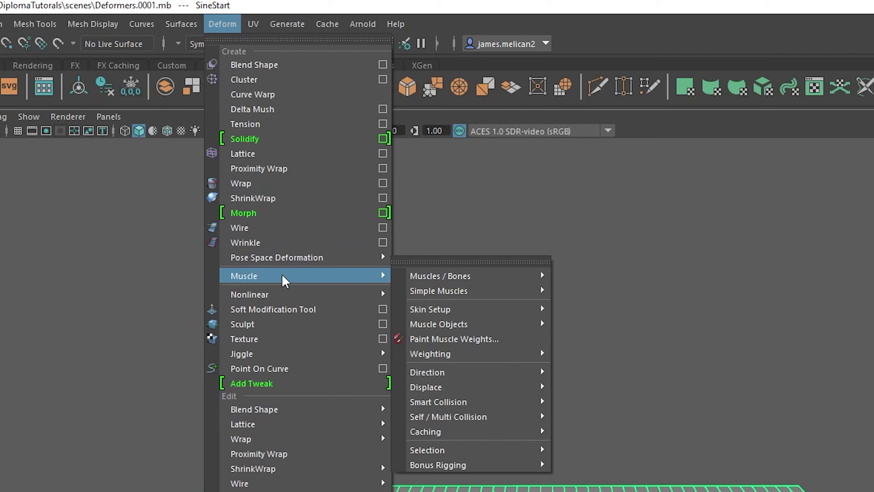
pyautogui.moveTo(363, 295)
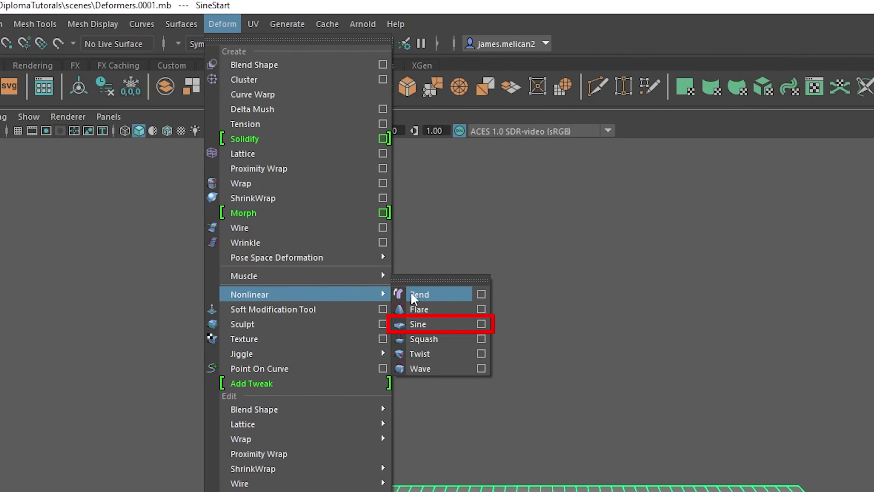
pyautogui.click(447, 324)
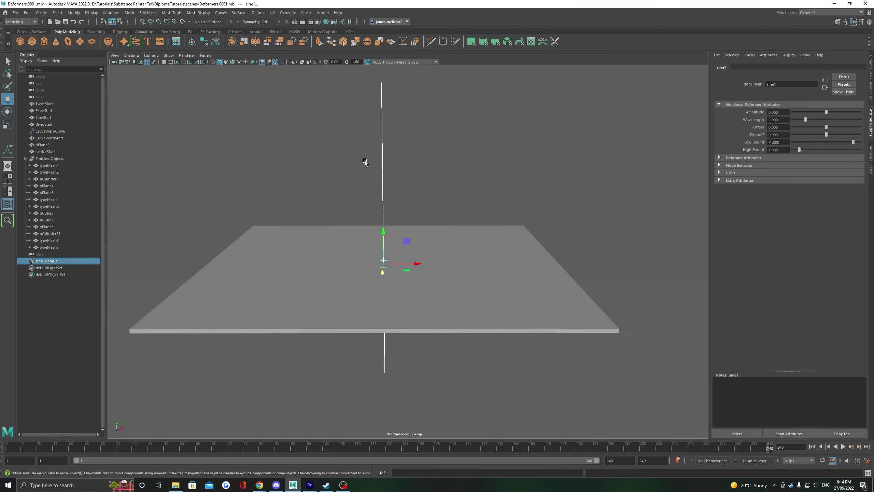
# - Rotate the sine deformer handle by -90 degrees about Z, snapping the rotation, so it lies across the sheet
pyautogui.keyDown('alt'); pyautogui.moveTo(443, 220); pyautogui.dragTo(455, 258, button='middle'); pyautogui.keyUp('alt')
pyautogui.keyDown('alt'); pyautogui.moveTo(426, 233); pyautogui.dragTo(456, 234); pyautogui.keyUp('alt')
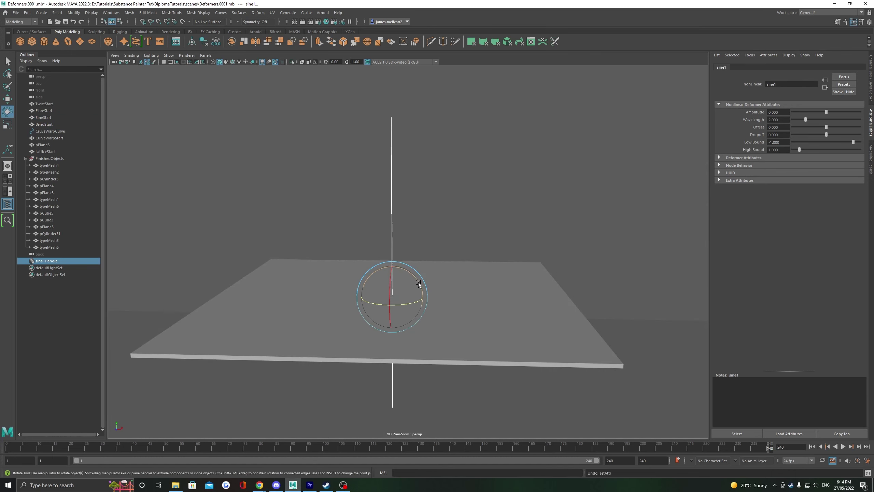
pyautogui.moveTo(410, 275); pyautogui.dragTo(451, 303)
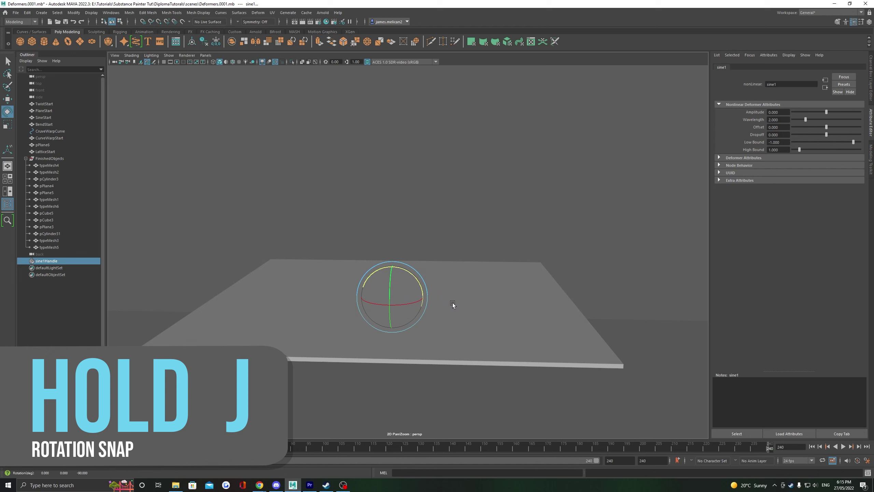
# - Display the sine deformer's manipulators and set its Amplitude to about -0.107
pyautogui.press('t')
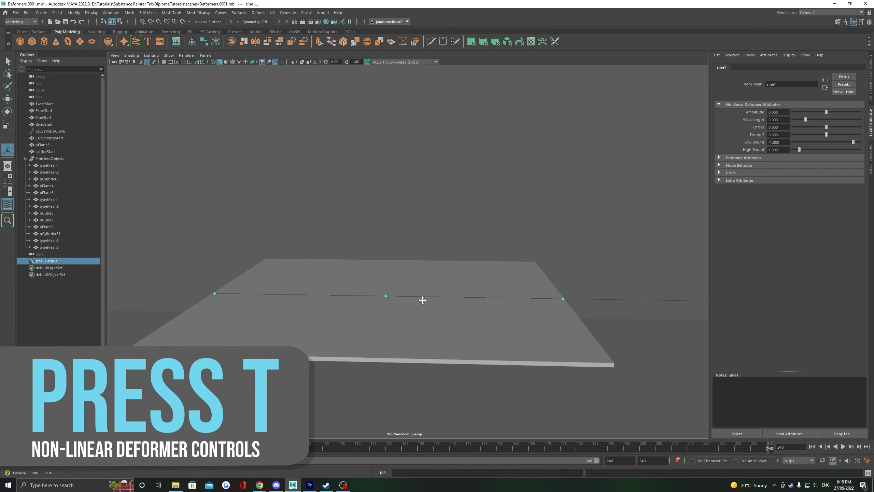
pyautogui.keyDown('alt'); pyautogui.moveTo(392, 300); pyautogui.dragTo(375, 272); pyautogui.keyUp('alt')
pyautogui.scroll(3, 383, 310)
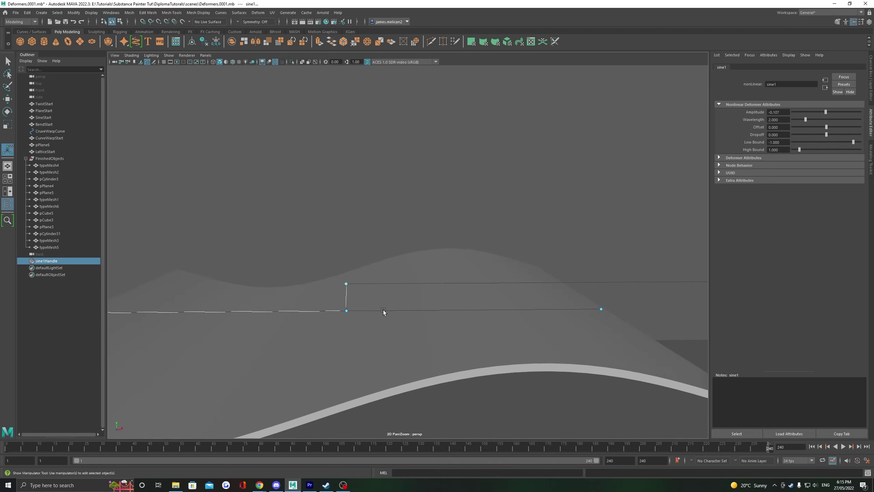
# - Shorten the sine deformer's wavelength and refine its amplitude to shape the sheet into a tightly corrugated panel
pyautogui.keyDown('alt'); pyautogui.moveTo(383, 310); pyautogui.dragTo(365, 308); pyautogui.keyUp('alt')
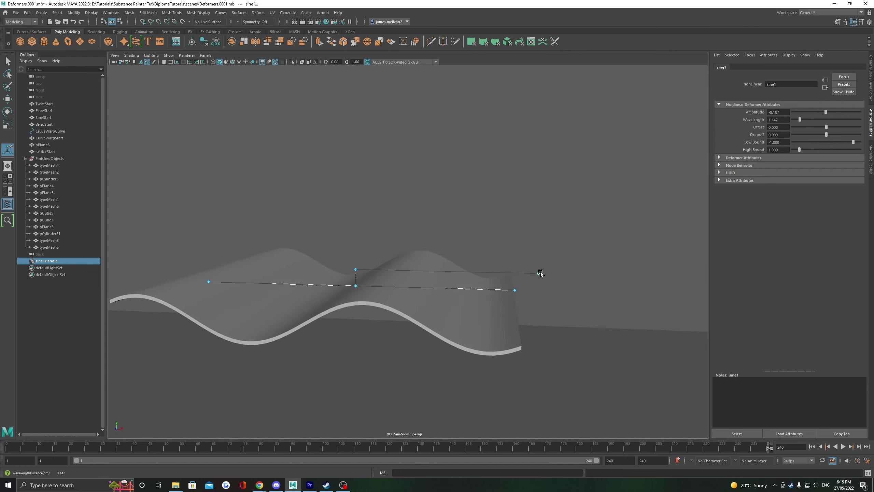
pyautogui.moveTo(541, 272); pyautogui.dragTo(428, 263)
pyautogui.moveTo(353, 272)
pyautogui.mouseDown()
pyautogui.moveTo(344, 283)
pyautogui.moveTo(332, 277)
pyautogui.moveTo(340, 285)
pyautogui.moveTo(256, 299)
pyautogui.moveTo(345, 300)
pyautogui.mouseUp()
pyautogui.moveTo(518, 309); pyautogui.dragTo(421, 293)
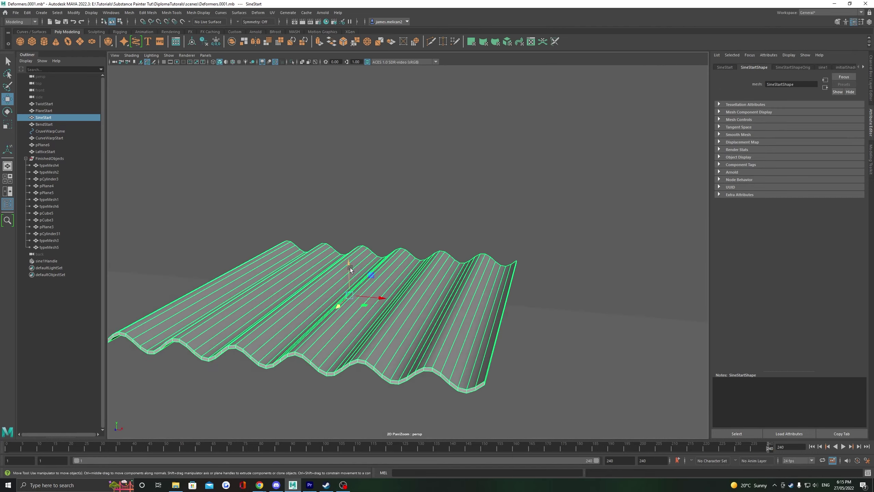
# - Select the short ribbed column beside the sphere and examine the edge divisions along its shaft
pyautogui.scroll(-5, 501, 192)
pyautogui.click(458, 239)
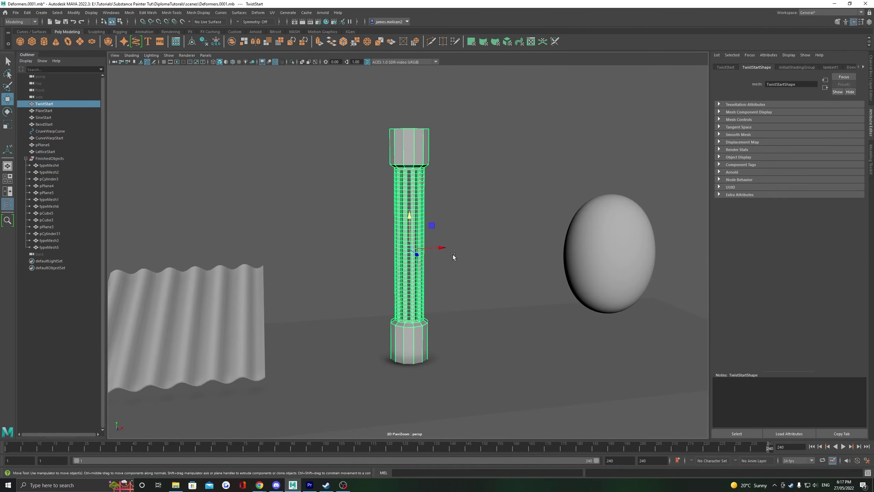
pyautogui.keyDown('alt'); pyautogui.moveTo(453, 254); pyautogui.dragTo(475, 223); pyautogui.keyUp('alt')
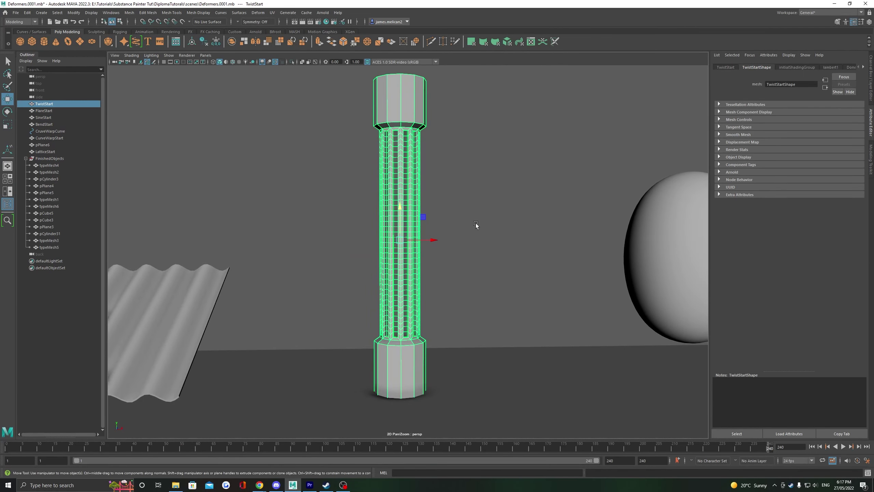
pyautogui.scroll(3, 461, 219)
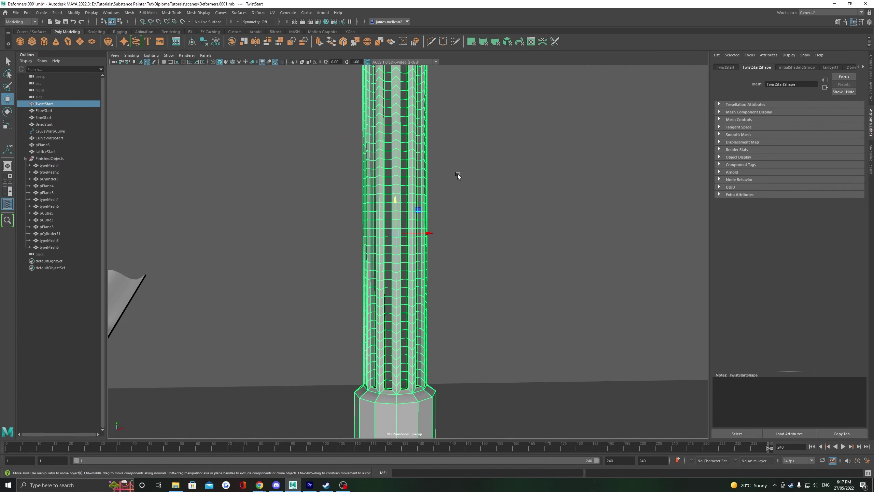
pyautogui.keyDown('alt'); pyautogui.moveTo(457, 174); pyautogui.dragTo(410, 194); pyautogui.keyUp('alt')
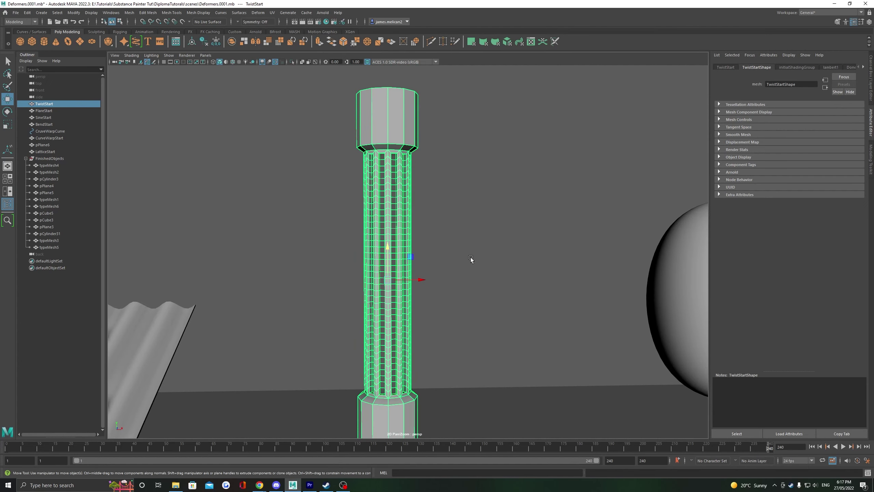
pyautogui.keyDown('alt'); pyautogui.moveTo(465, 255); pyautogui.dragTo(468, 239, button='middle'); pyautogui.keyUp('alt')
pyautogui.keyDown('alt'); pyautogui.moveTo(468, 239); pyautogui.dragTo(441, 247); pyautogui.keyUp('alt')
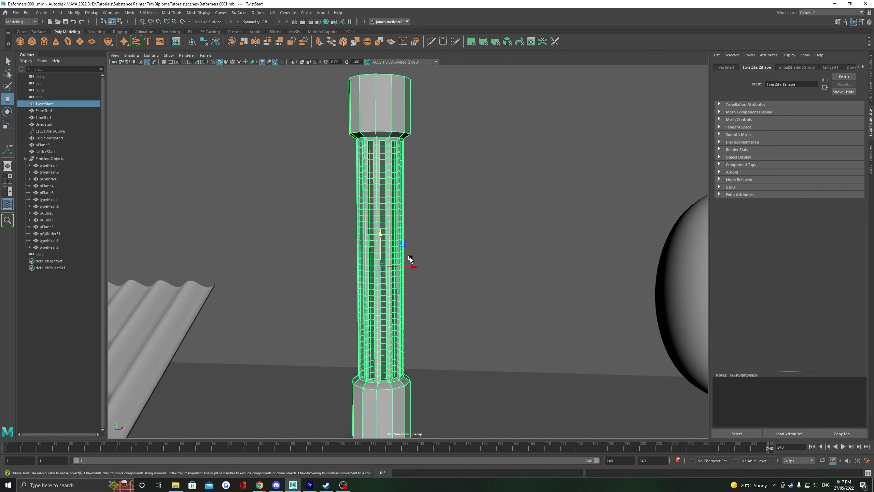
pyautogui.scroll(-3, 441, 247)
# - Apply a Twist nonlinear deformer to the short ribbed column and display its manipulators
pyautogui.click(256, 13)
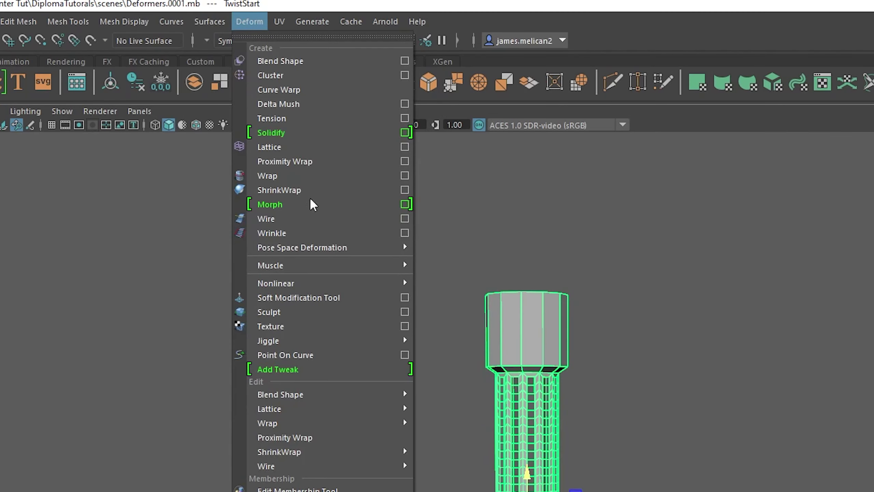
pyautogui.moveTo(341, 282)
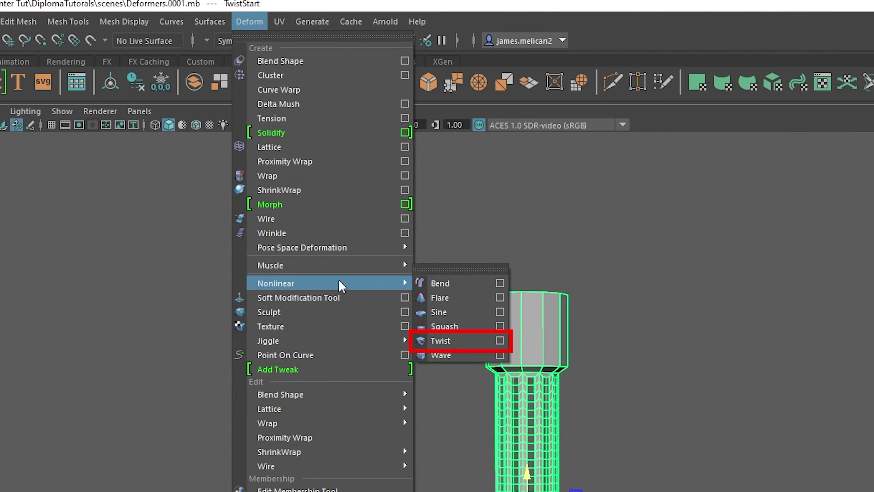
pyautogui.click(475, 339)
pyautogui.scroll(5, 431, 211)
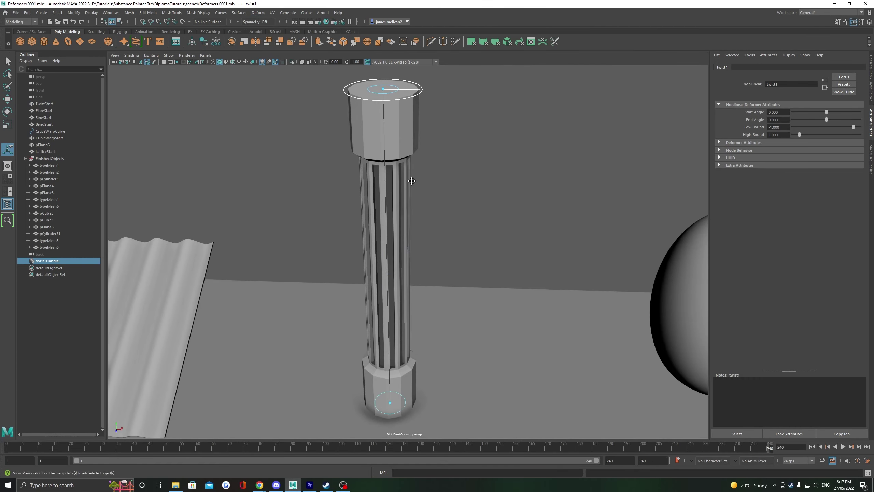
# - Twist the ribbed column by turning the upper ring to an End Angle of about 450.6
pyautogui.scroll(-3, 412, 181)
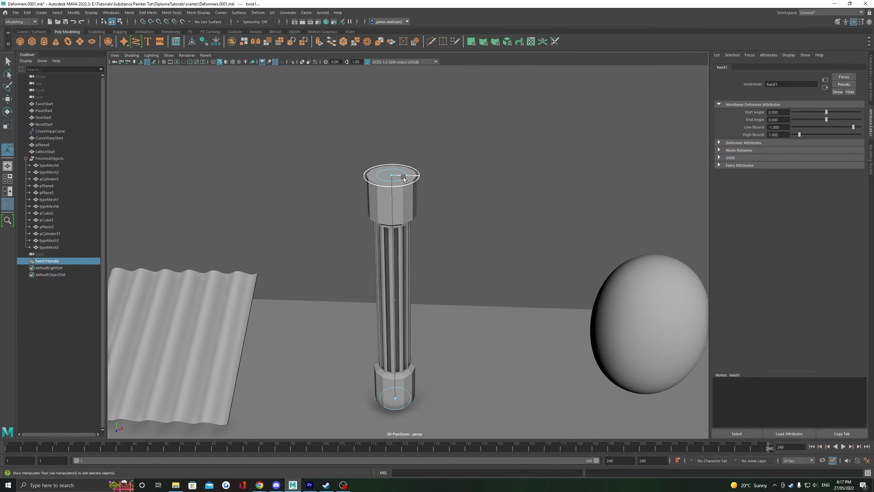
pyautogui.moveTo(403, 180); pyautogui.dragTo(480, 220)
pyautogui.moveTo(369, 221); pyautogui.dragTo(322, 198)
# - Lower the twist's High Bound to about 0.702, restricting the twist to below the column's upper block
pyautogui.scroll(5, 332, 190)
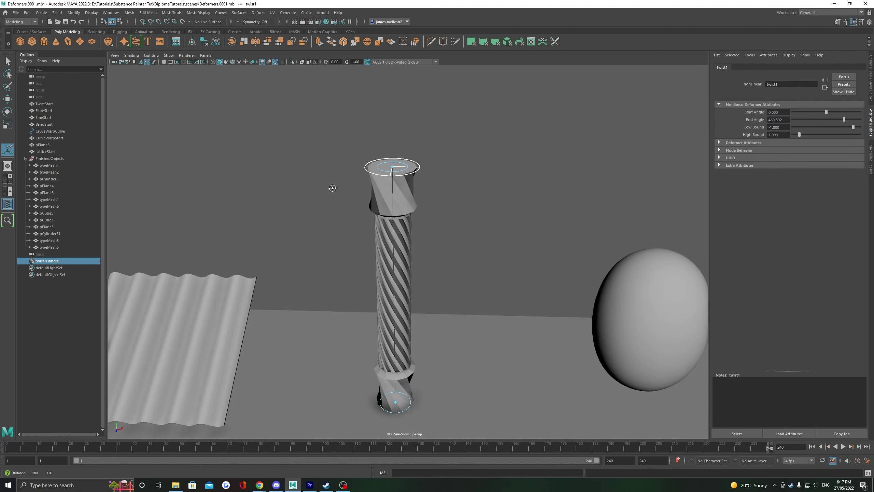
pyautogui.keyDown('alt'); pyautogui.moveTo(343, 195); pyautogui.dragTo(348, 193, button='middle'); pyautogui.keyUp('alt')
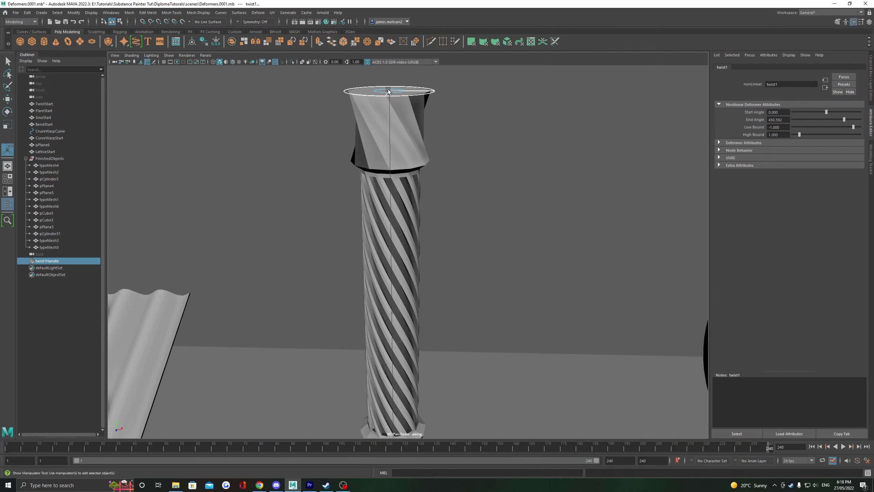
pyautogui.moveTo(388, 90); pyautogui.dragTo(394, 166)
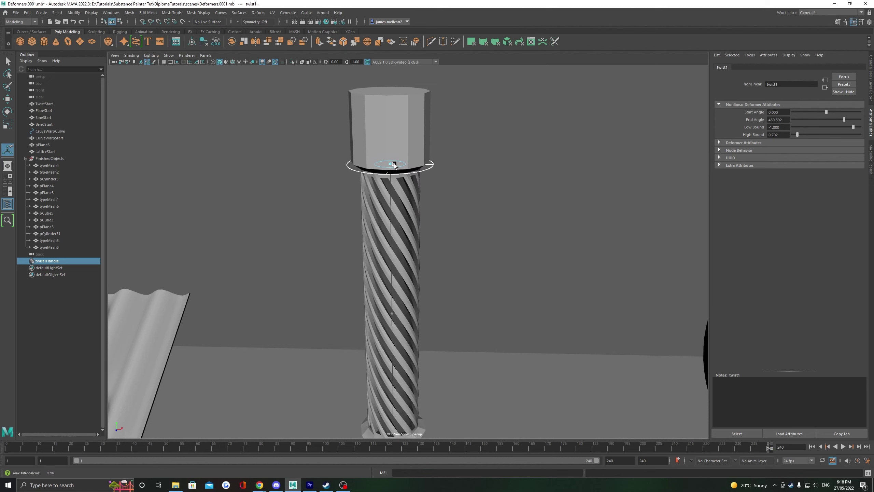
# - Raise the twist's Low Bound to the top edge of the base block, undoing the stray Start Angle change
pyautogui.keyDown('alt'); pyautogui.moveTo(408, 205); pyautogui.dragTo(430, 129, button='middle'); pyautogui.keyUp('alt')
pyautogui.keyDown('alt'); pyautogui.moveTo(402, 324); pyautogui.dragTo(394, 268, button='middle'); pyautogui.keyUp('alt')
pyautogui.keyDown('alt'); pyautogui.moveTo(395, 268); pyautogui.dragTo(387, 238); pyautogui.keyUp('alt')
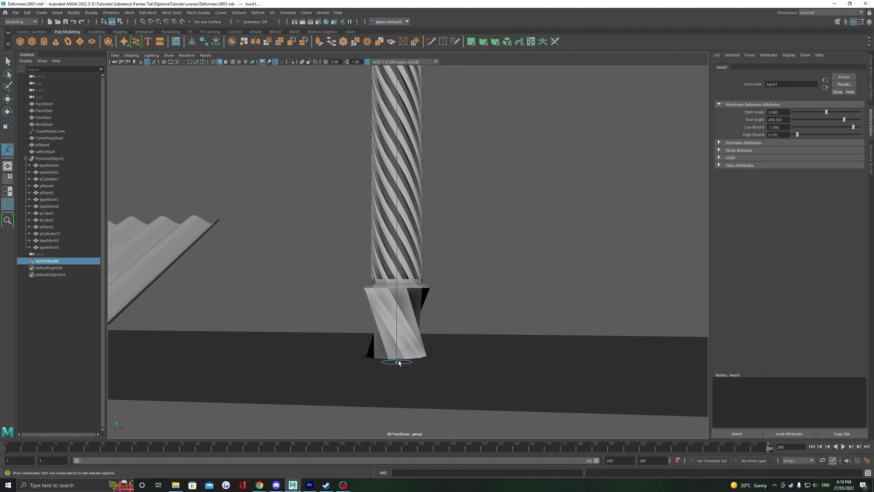
pyautogui.moveTo(399, 361); pyautogui.dragTo(396, 204)
pyautogui.moveTo(395, 162); pyautogui.dragTo(395, 214)
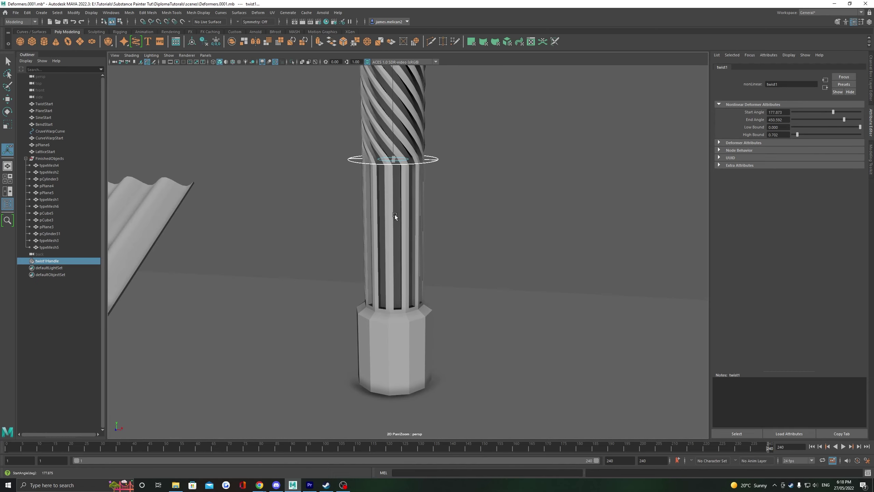
pyautogui.hotkey('ctrl', 'z')
pyautogui.moveTo(392, 162); pyautogui.dragTo(398, 301)
# - Refine the twist at the upper end of the shaft and delete the column's deformer history
pyautogui.scroll(-5, 413, 269)
pyautogui.keyDown('alt'); pyautogui.moveTo(434, 239); pyautogui.dragTo(430, 306, button='middle'); pyautogui.keyUp('alt')
pyautogui.keyDown('alt'); pyautogui.moveTo(430, 307); pyautogui.dragTo(454, 292); pyautogui.keyUp('alt')
pyautogui.scroll(3, 430, 240)
pyautogui.moveTo(426, 131); pyautogui.dragTo(389, 138)
pyautogui.click(491, 197)
pyautogui.click(421, 237)
pyautogui.keyDown('alt'); pyautogui.moveTo(491, 197); pyautogui.dragTo(462, 264); pyautogui.keyUp('alt')
pyautogui.press('w')
# - Select the egg-shaped LatticeStart mesh beside the twisted column and examine its wireframe divisions
pyautogui.scroll(-6, 309, 173)
pyautogui.click(478, 234)
pyautogui.scroll(4, 304, 213)
pyautogui.moveTo(304, 213)
pyautogui.keyDown('alt'); pyautogui.mouseDown()
pyautogui.moveTo(382, 205)
pyautogui.moveTo(310, 210)
pyautogui.mouseUp(); pyautogui.keyUp('alt')
pyautogui.click(430, 223)
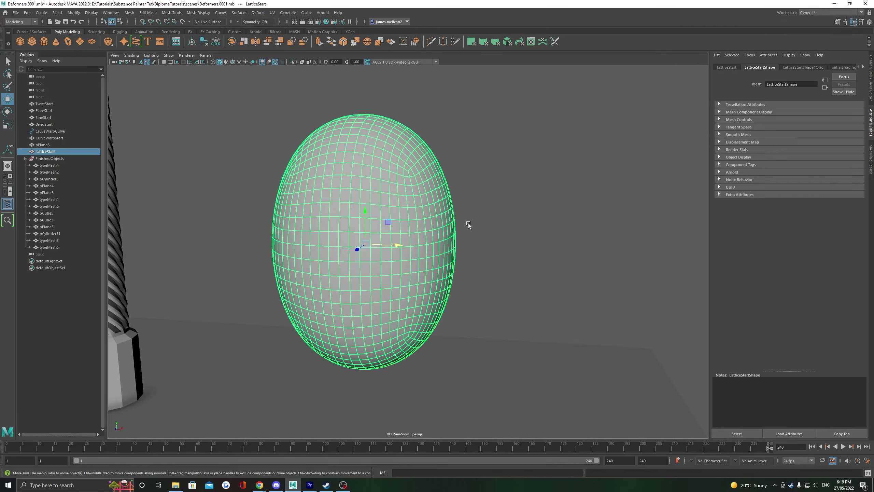
pyautogui.keyDown('alt'); pyautogui.moveTo(468, 222); pyautogui.dragTo(423, 208); pyautogui.keyUp('alt')
pyautogui.scroll(-3, 454, 203)
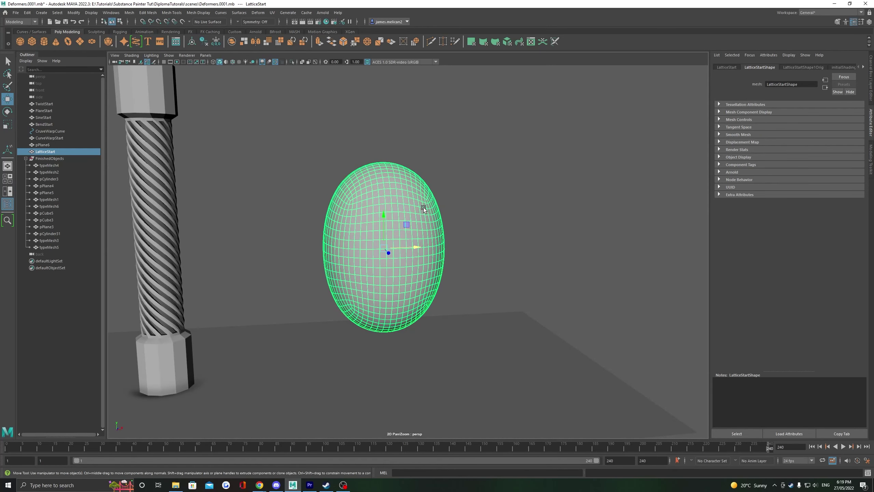
pyautogui.scroll(3, 423, 207)
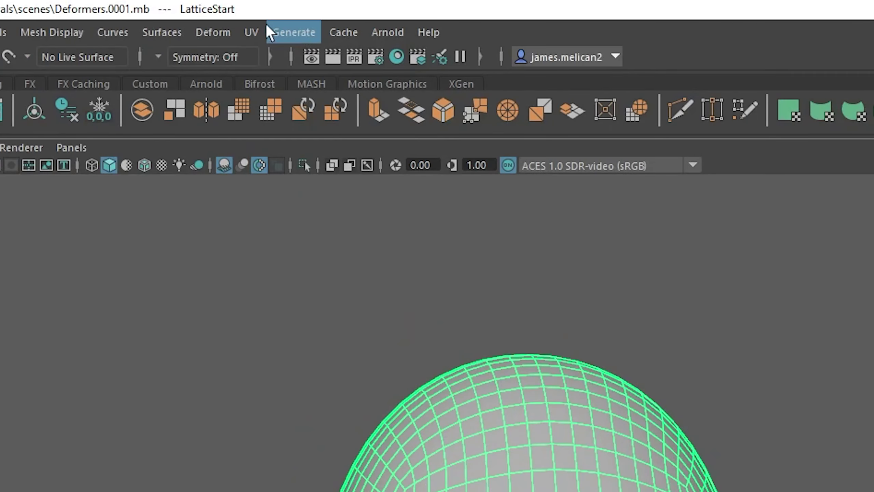
# - Apply a Lattice deformer to the egg-shaped mesh and switch the lattice to Lattice Point selection
pyautogui.click(214, 31)
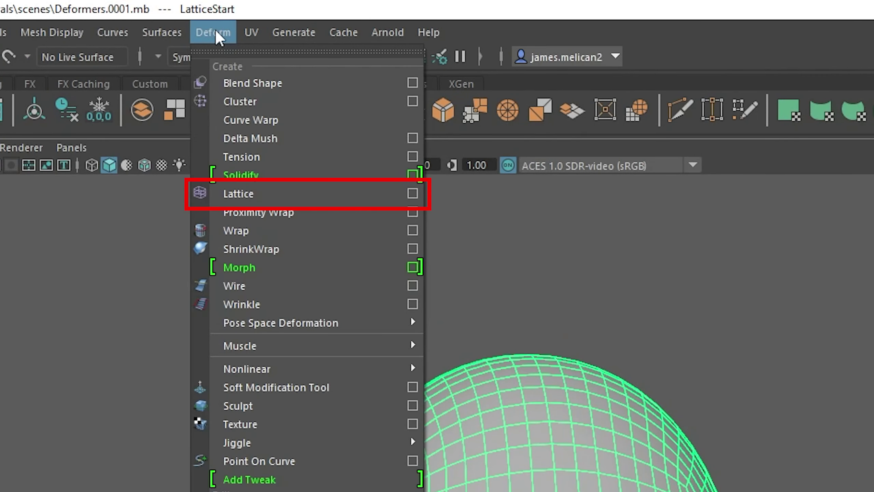
pyautogui.click(293, 194)
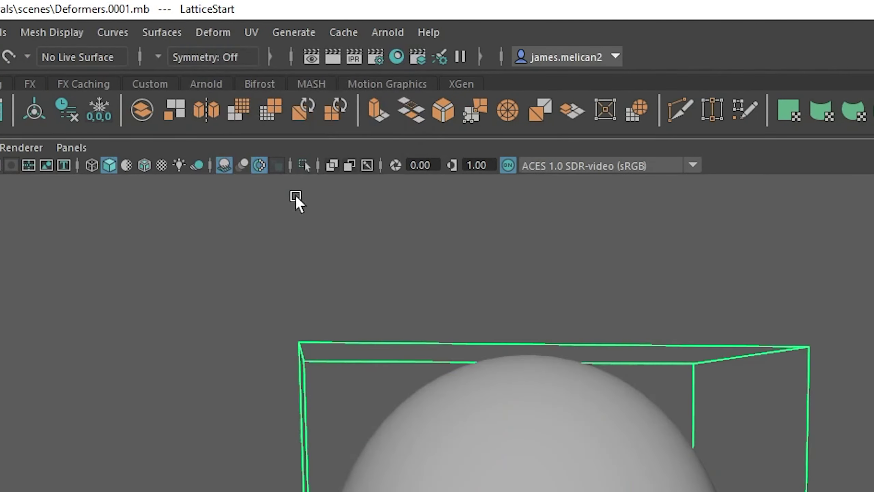
pyautogui.keyDown('alt'); pyautogui.moveTo(287, 162); pyautogui.dragTo(367, 161); pyautogui.keyUp('alt')
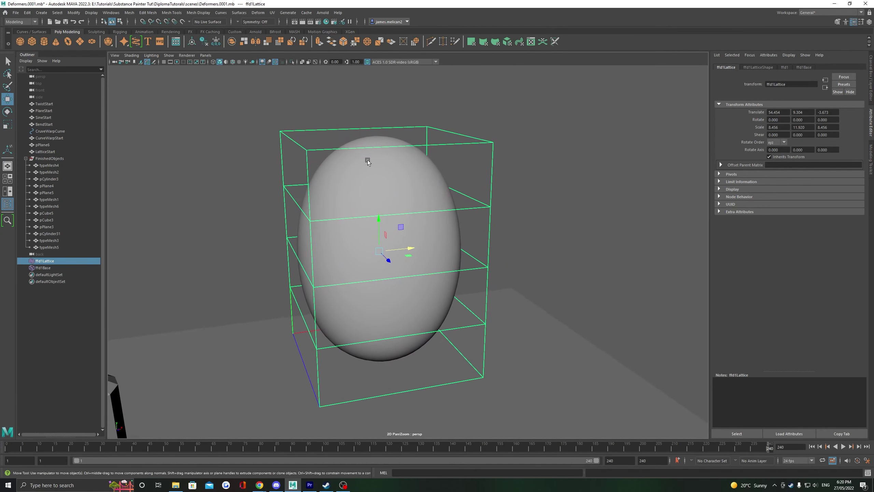
pyautogui.rightClick(489, 205)
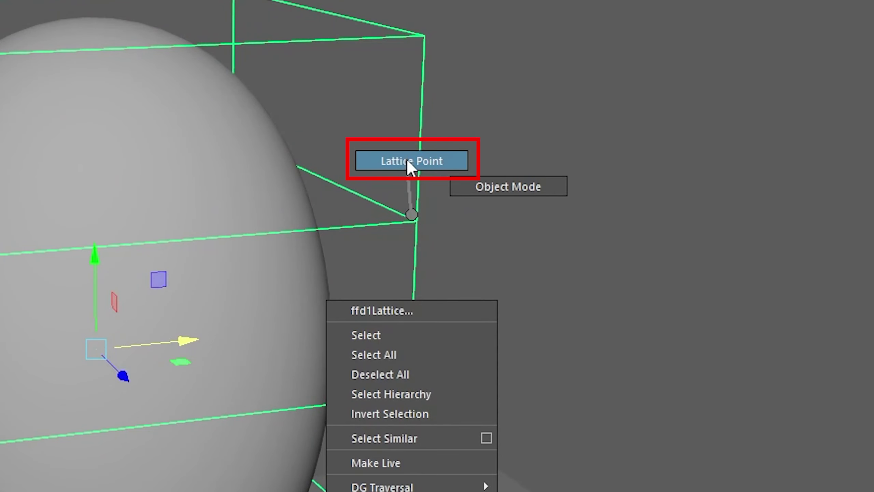
pyautogui.click(406, 158)
# - Try scaling the lattice's second and middle point rows inward to narrow the egg, and undo the scaling
pyautogui.press('r')
pyautogui.moveTo(372, 201); pyautogui.dragTo(240, 217)
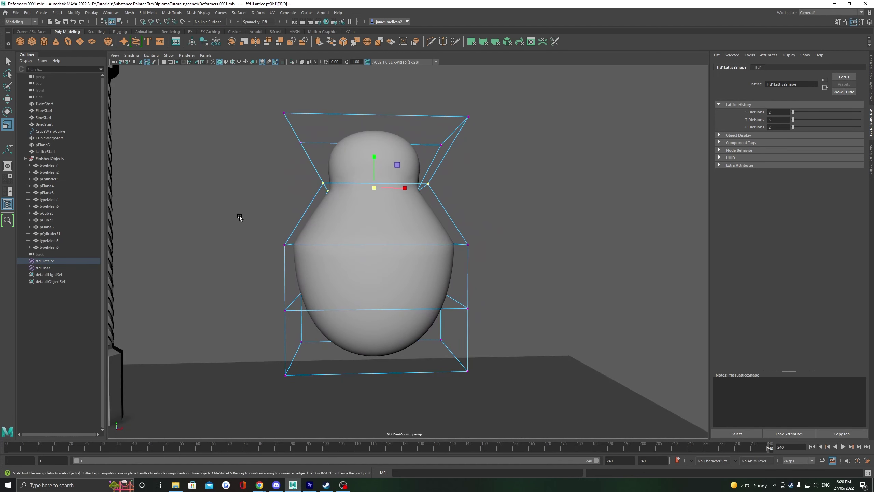
pyautogui.moveTo(375, 245); pyautogui.dragTo(347, 243)
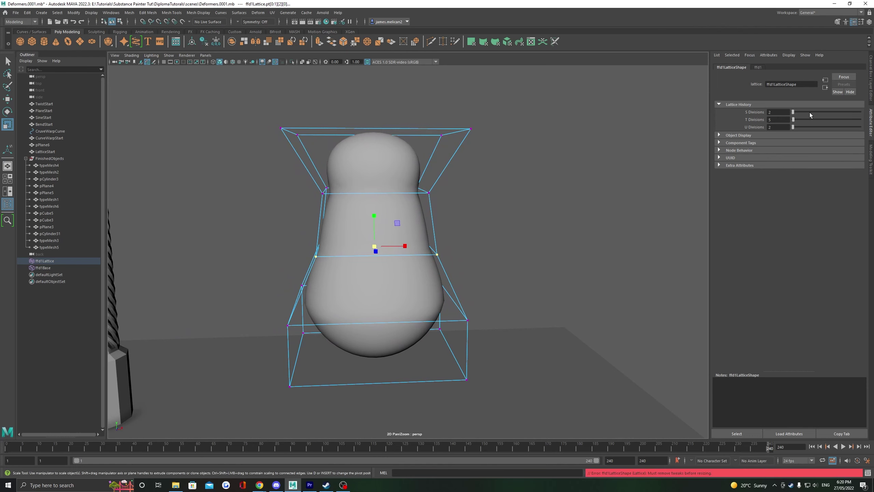
pyautogui.hotkey('ctrl', 'z')
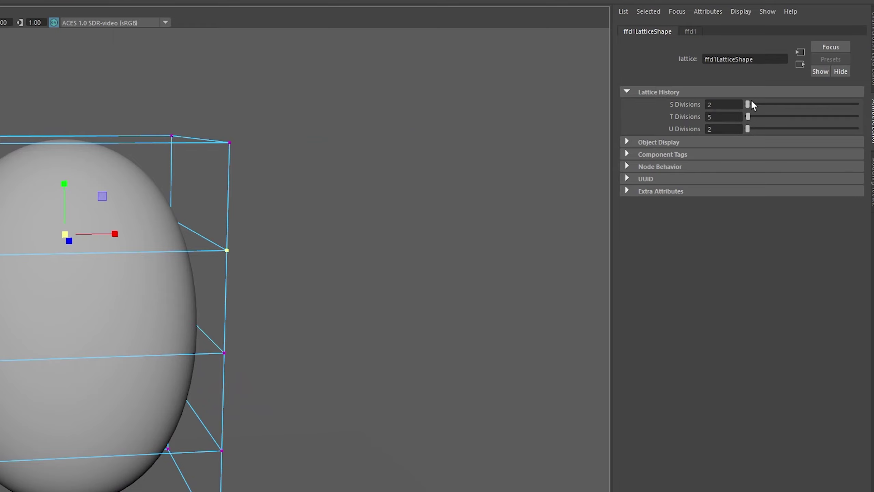
# - Set the lattice's S Divisions to 4
pyautogui.moveTo(792, 112); pyautogui.dragTo(754, 103)
pyautogui.write('4')
pyautogui.press('Return')
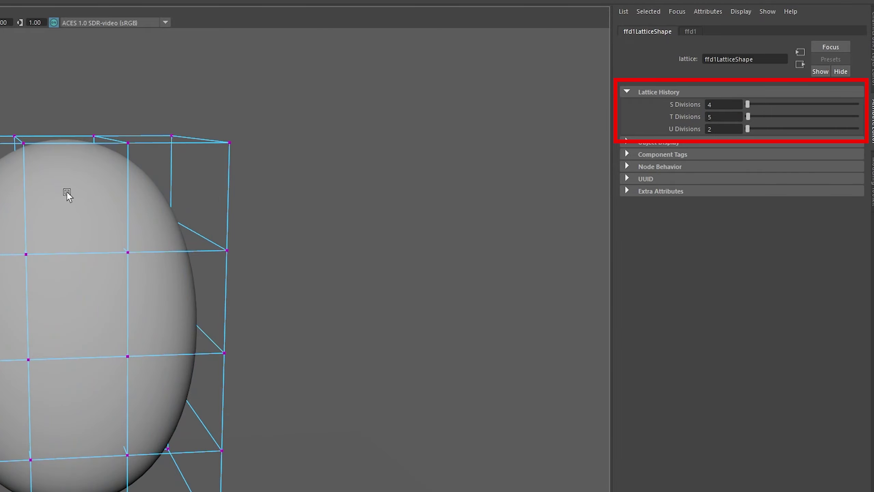
# - Move the two central lattice points of the middle row on one face inward to dent the egg
pyautogui.keyDown('alt'); pyautogui.moveTo(67, 192); pyautogui.dragTo(171, 204); pyautogui.keyUp('alt')
pyautogui.keyDown('alt'); pyautogui.moveTo(256, 245); pyautogui.dragTo(104, 249); pyautogui.keyUp('alt')
pyautogui.moveTo(110, 349); pyautogui.dragTo(198, 400)
pyautogui.keyDown('alt'); pyautogui.moveTo(197, 401); pyautogui.dragTo(50, 398); pyautogui.keyUp('alt')
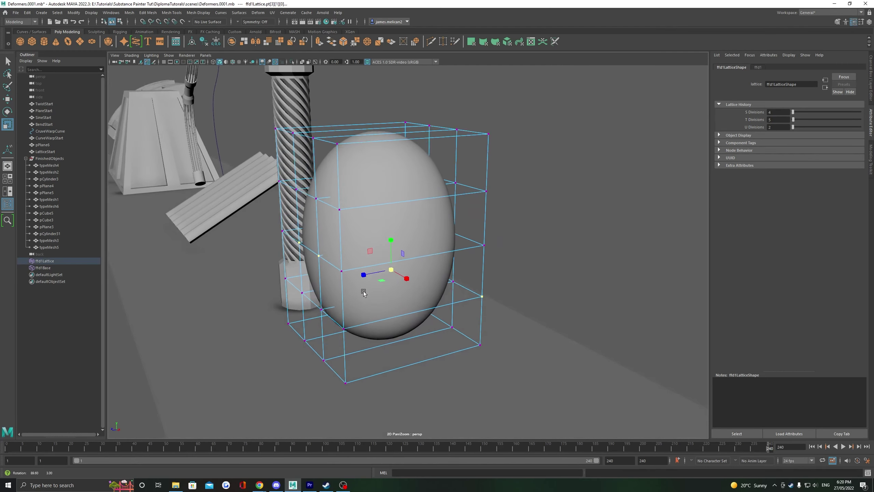
pyautogui.keyDown('alt'); pyautogui.moveTo(363, 293); pyautogui.dragTo(399, 291); pyautogui.keyUp('alt')
pyautogui.press('w')
pyautogui.moveTo(277, 240); pyautogui.dragTo(327, 262)
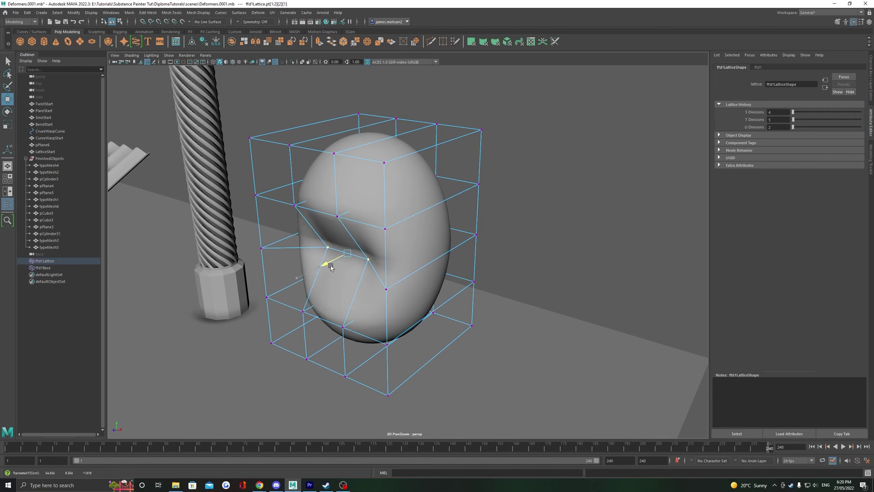
# - Push the outer points of the same middle lattice row inward to extend the dent across the egg's full width
pyautogui.click(554, 229)
pyautogui.keyDown('alt'); pyautogui.moveTo(389, 255); pyautogui.dragTo(537, 234); pyautogui.keyUp('alt')
pyautogui.moveTo(351, 241); pyautogui.dragTo(427, 272)
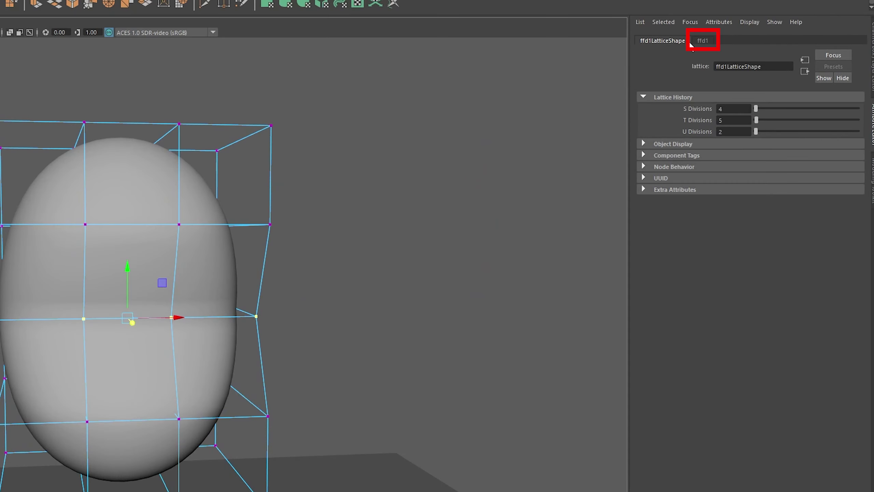
# - Turn off the lattice's Local option and move the middle front row and upper back row inward to bend the egg
pyautogui.click(702, 40)
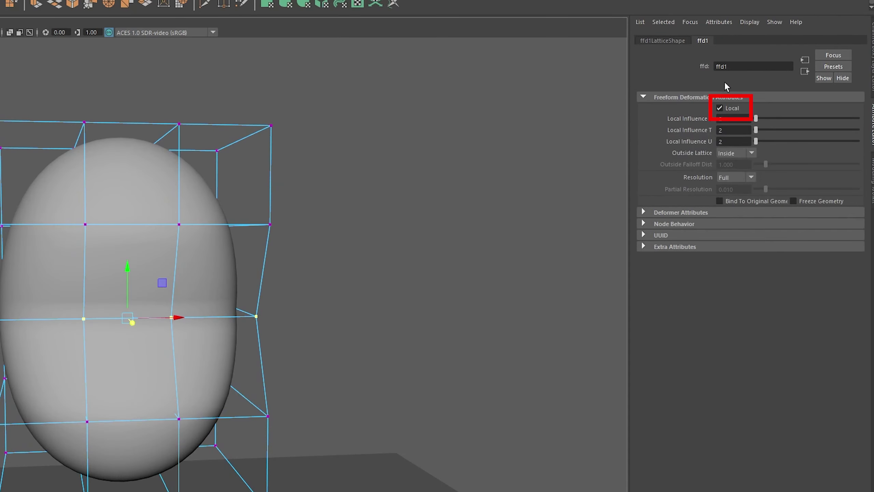
pyautogui.click(733, 109)
pyautogui.keyDown('alt'); pyautogui.moveTo(378, 213); pyautogui.dragTo(32, 299); pyautogui.keyUp('alt')
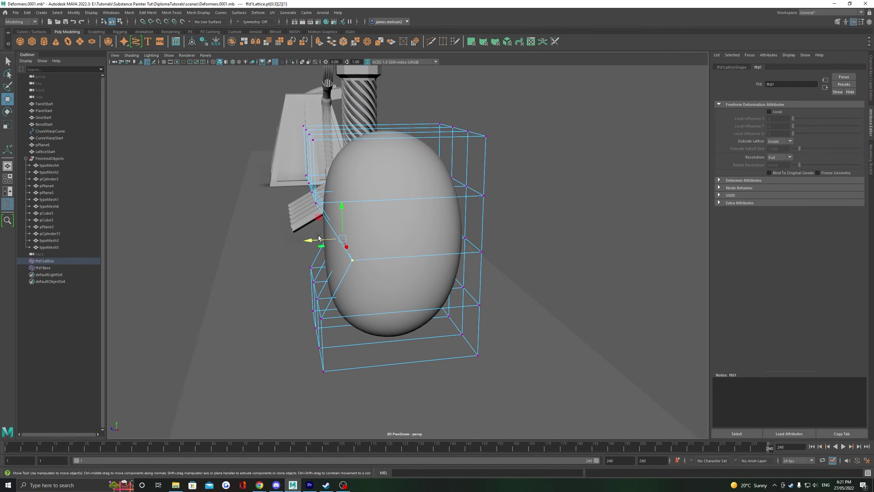
pyautogui.moveTo(318, 237); pyautogui.dragTo(382, 215)
pyautogui.keyDown('alt'); pyautogui.moveTo(440, 219); pyautogui.dragTo(429, 215); pyautogui.keyUp('alt')
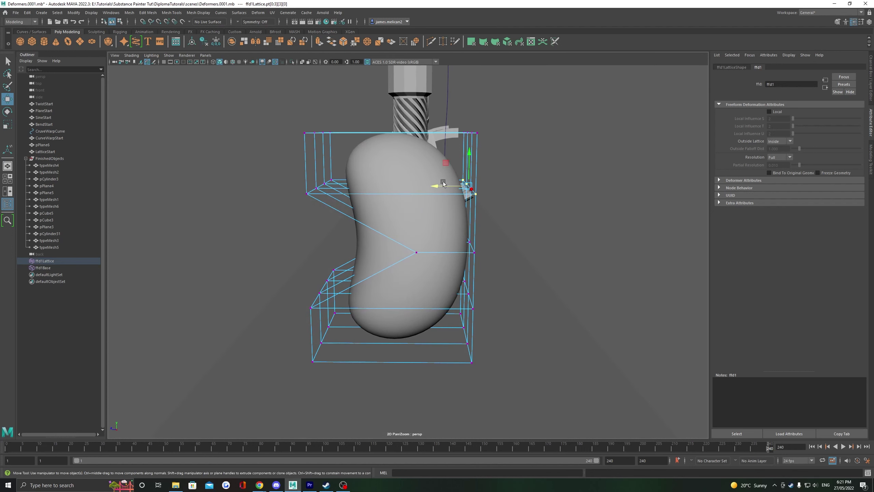
pyautogui.moveTo(443, 184); pyautogui.dragTo(400, 186)
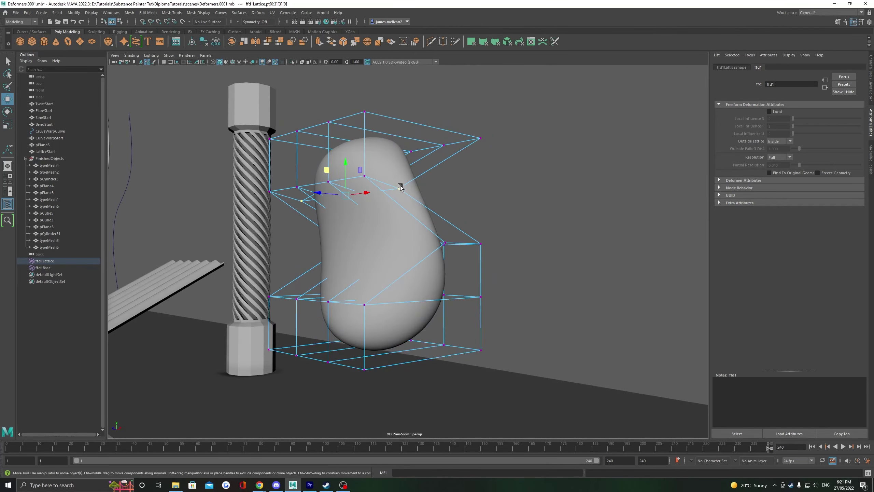
# - Return to object mode, select the deformed egg and delete its history to bake in the lattice shape
pyautogui.moveTo(402, 160); pyautogui.dragTo(443, 150, button='right')
pyautogui.click(414, 186)
pyautogui.keyDown('alt'); pyautogui.moveTo(422, 196); pyautogui.dragTo(417, 136); pyautogui.keyUp('alt')
pyautogui.hotkey('alt', 'shift', 'd')
pyautogui.click(417, 138)
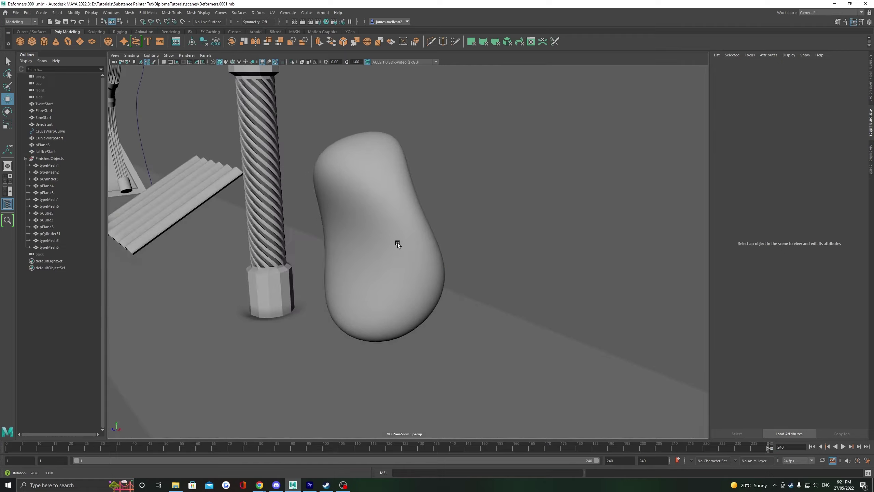